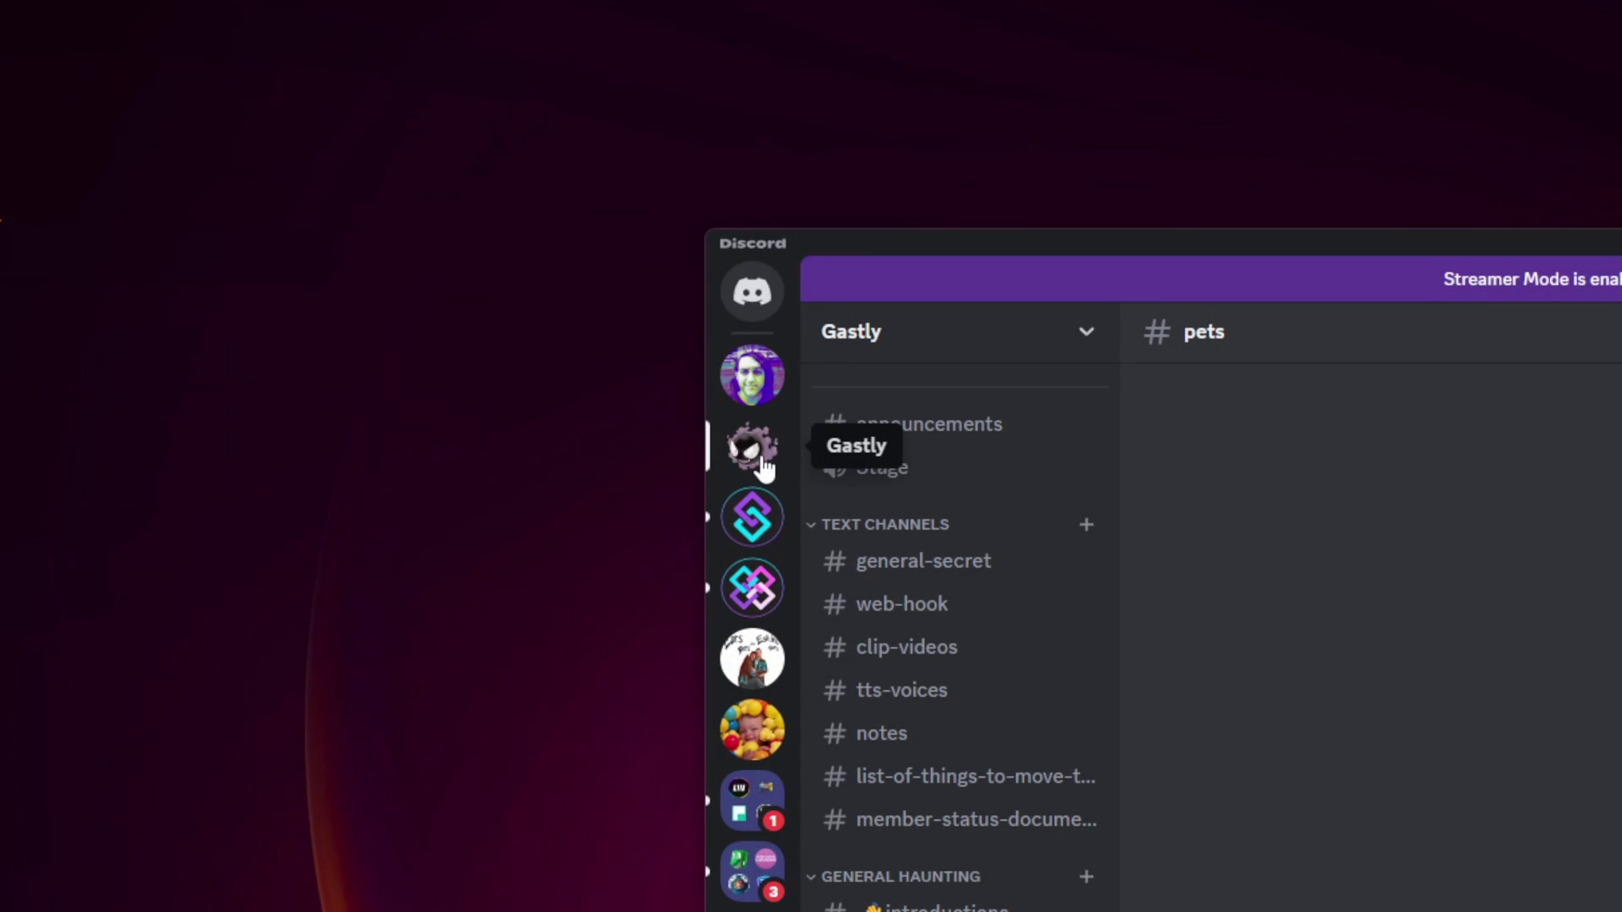
Create a new webhook in the Gastly server's integration settings
{"action": "right_click", "coordinate": [761, 460]}
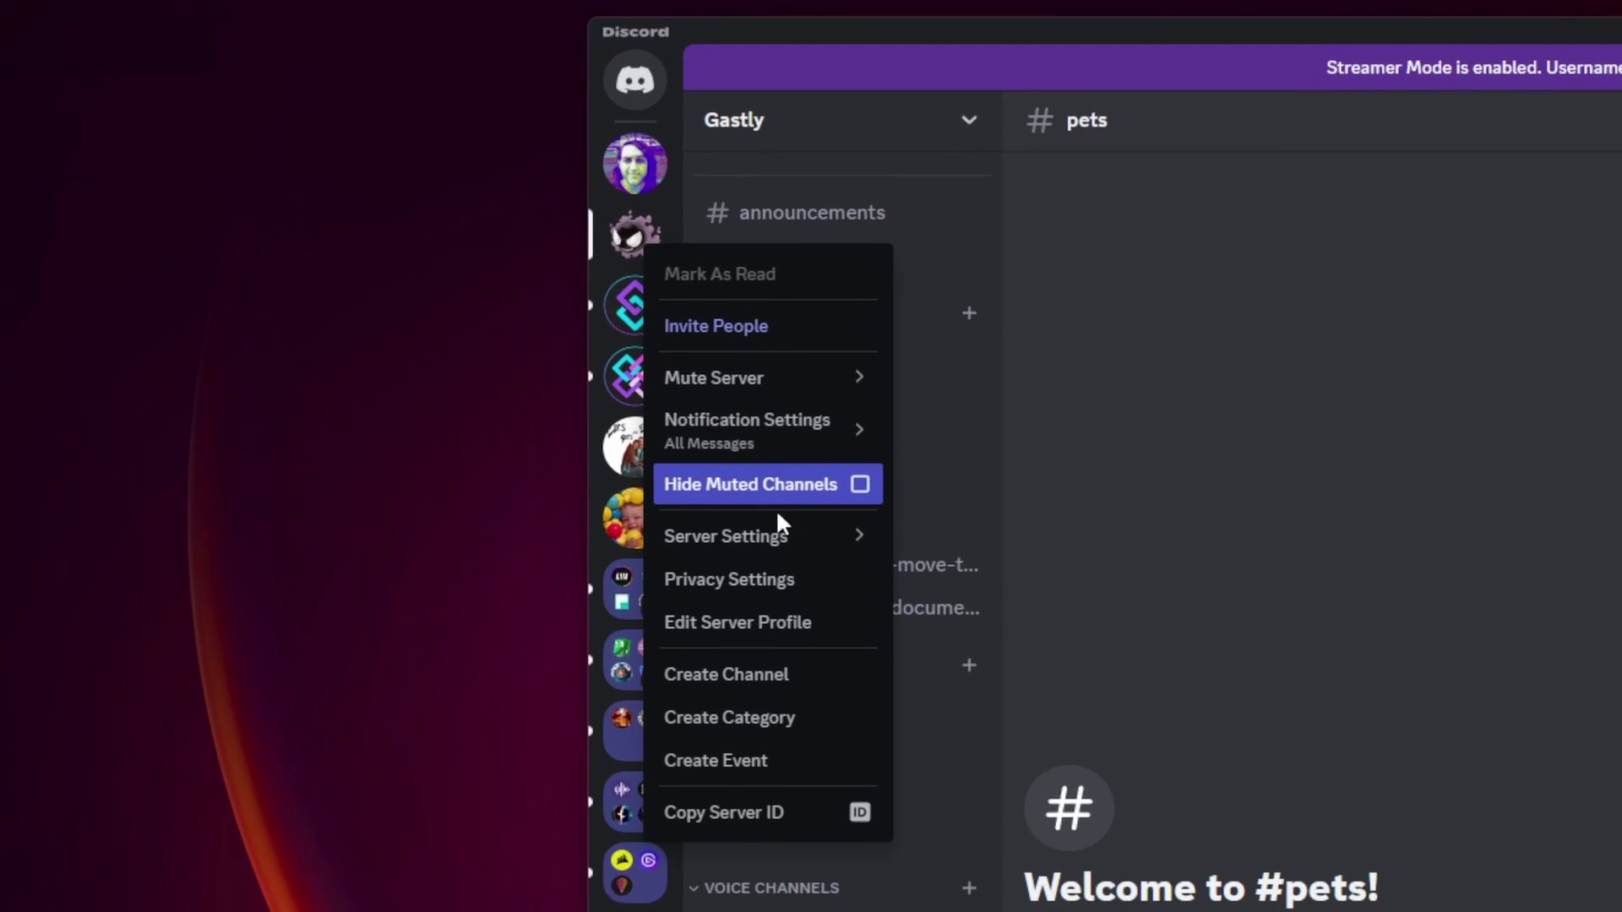
{"action": "mouse_move", "coordinate": [773, 537]}
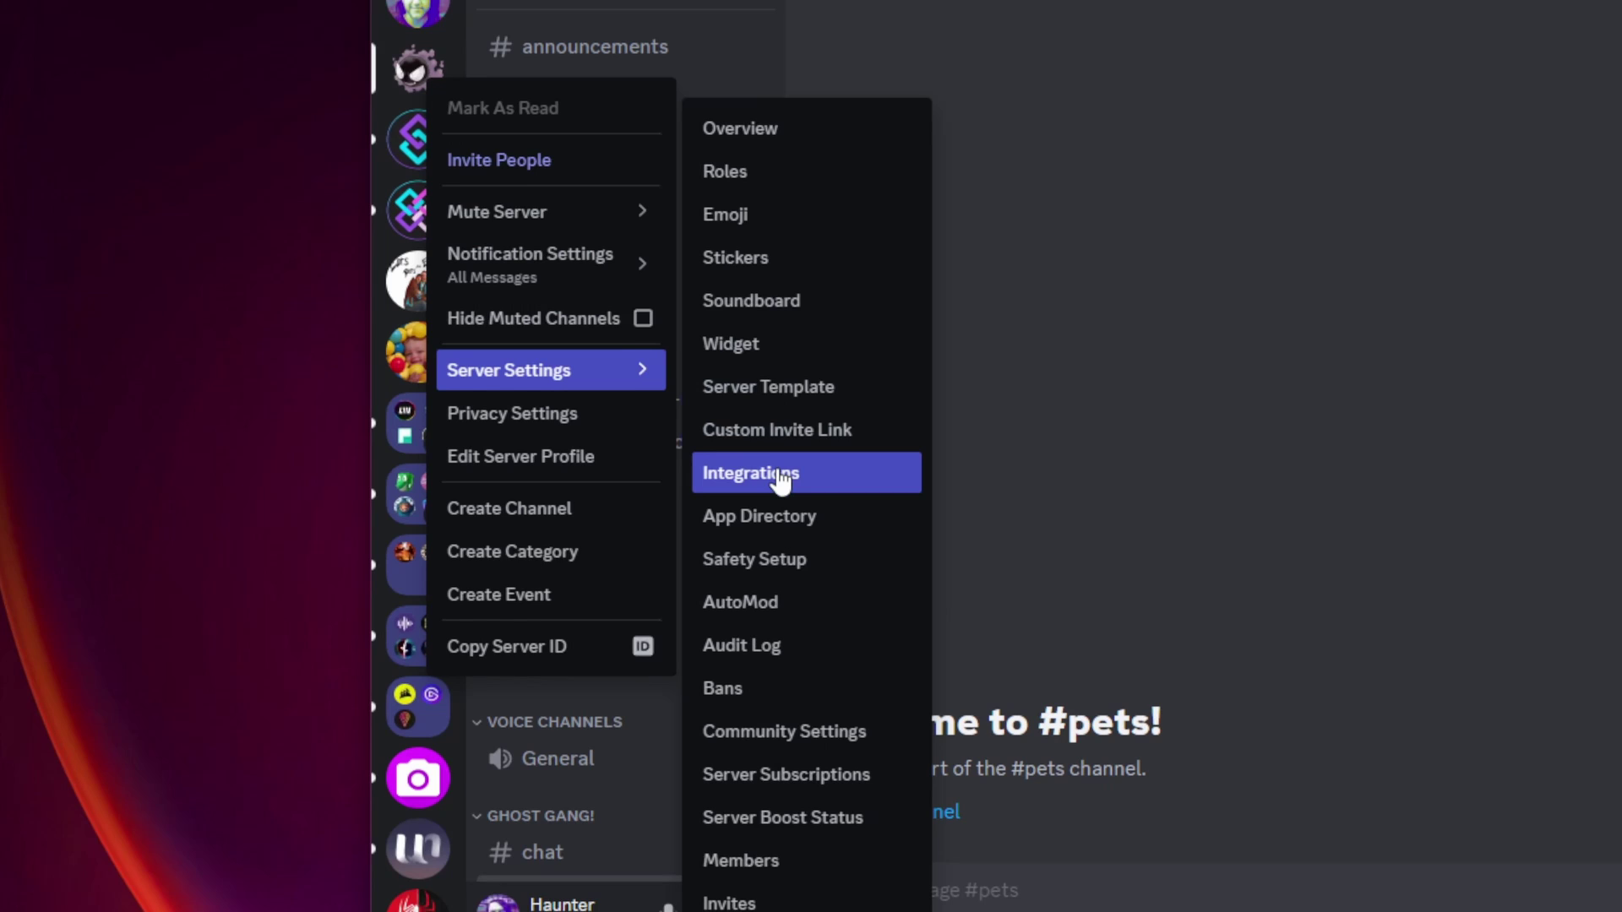
{"action": "left_click", "coordinate": [779, 478]}
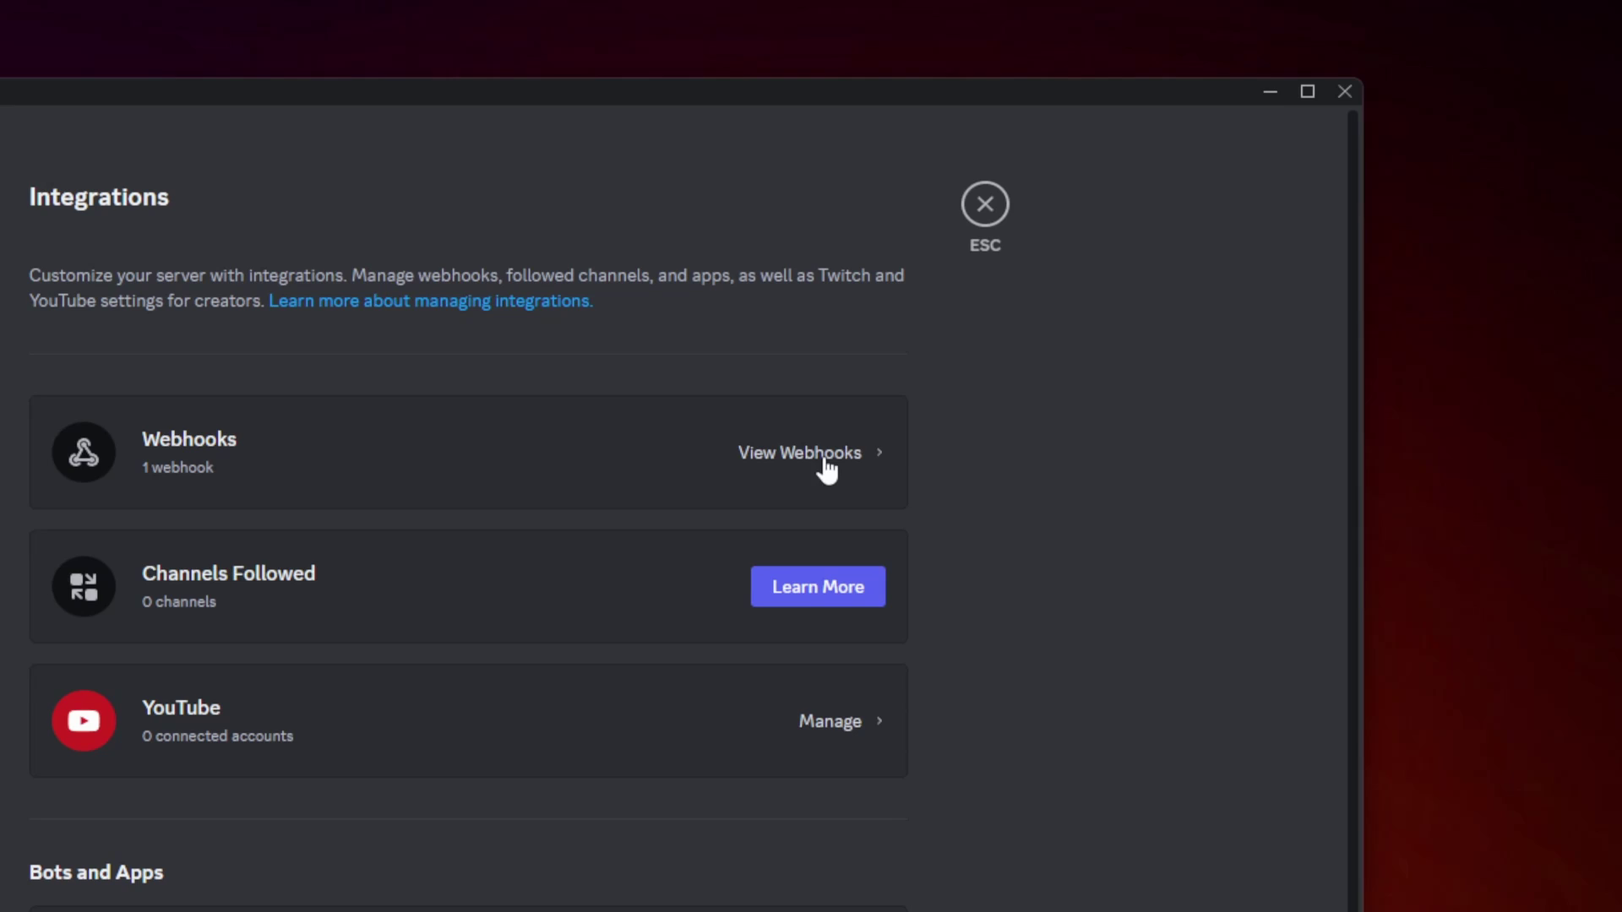
{"action": "left_click", "coordinate": [782, 460]}
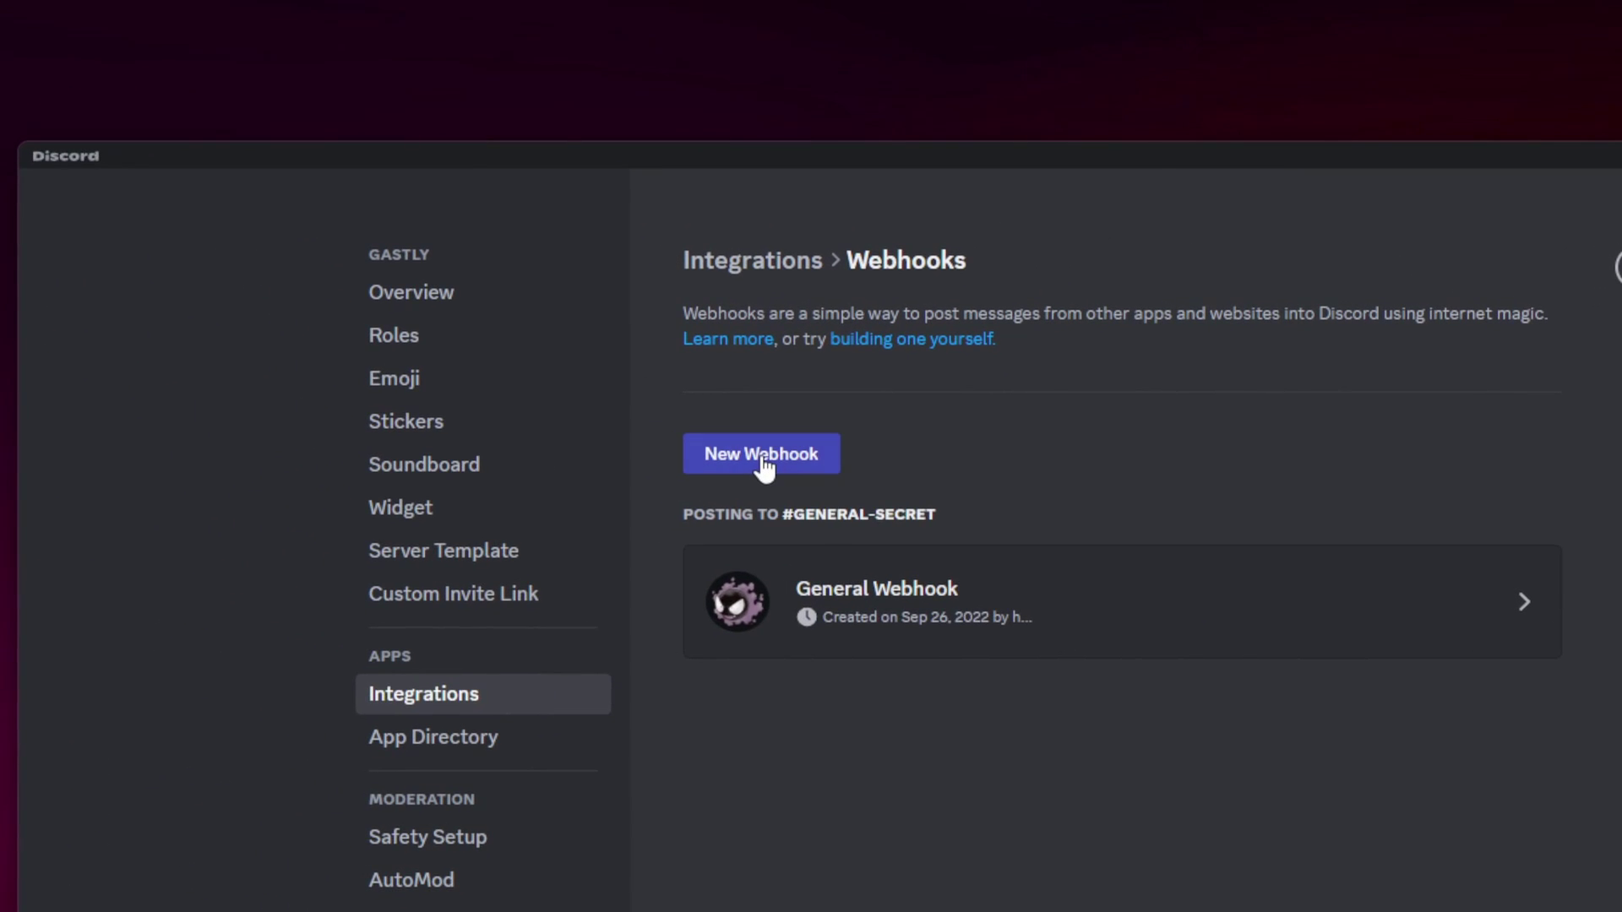
{"action": "left_click", "coordinate": [763, 461]}
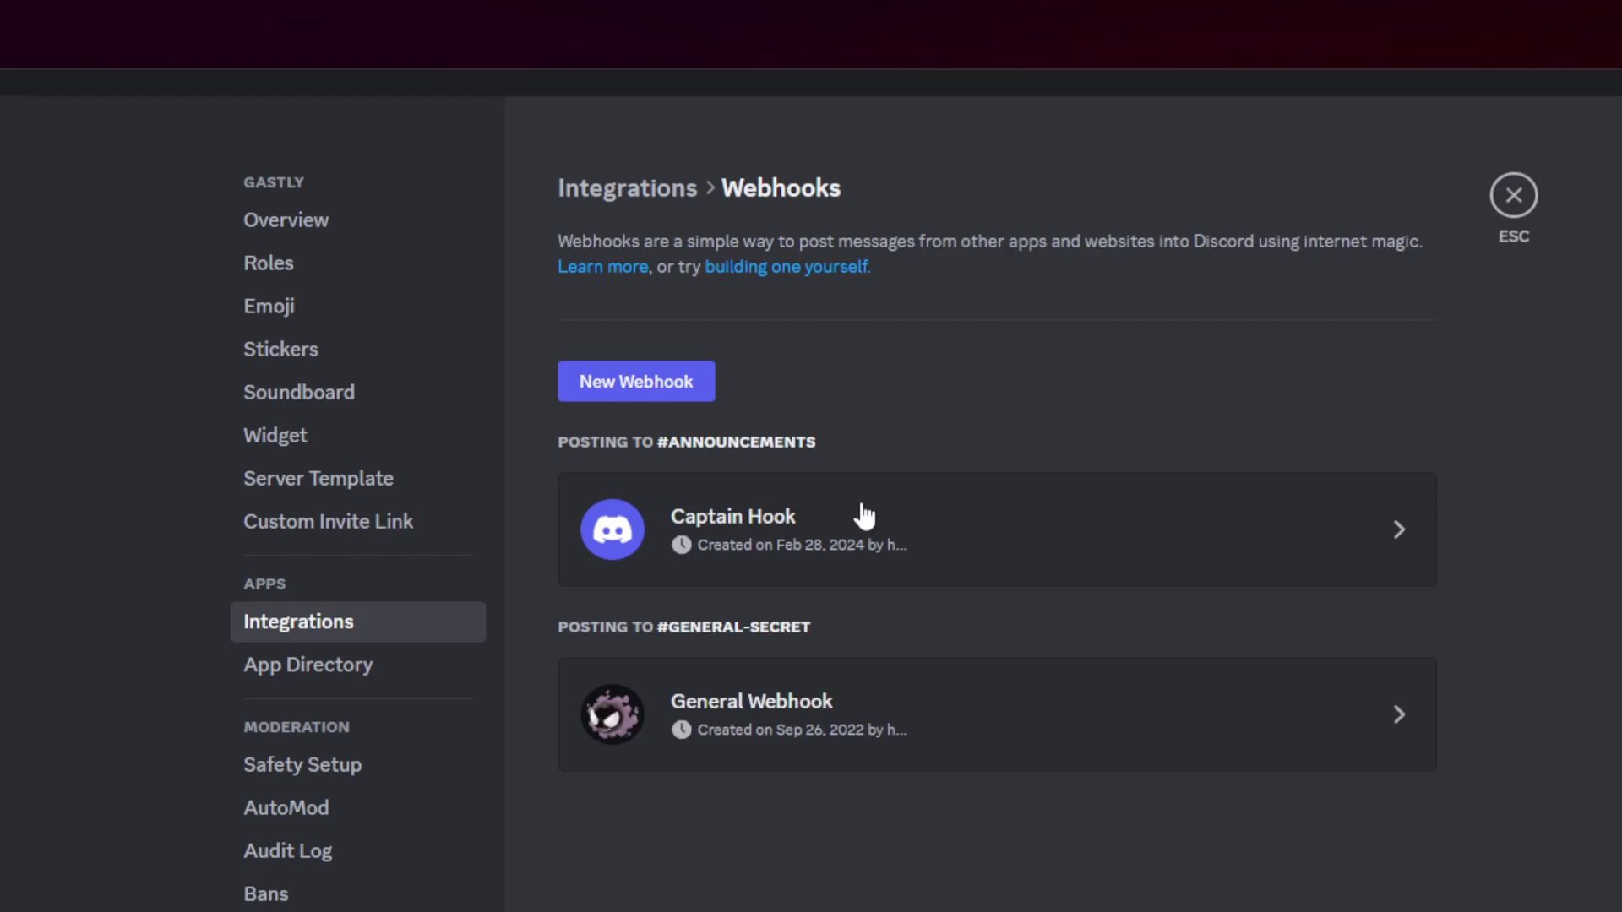
Expand the new Captain Hook webhook and rename it to "sdfgsgsdfg"
{"action": "left_click", "coordinate": [1047, 602]}
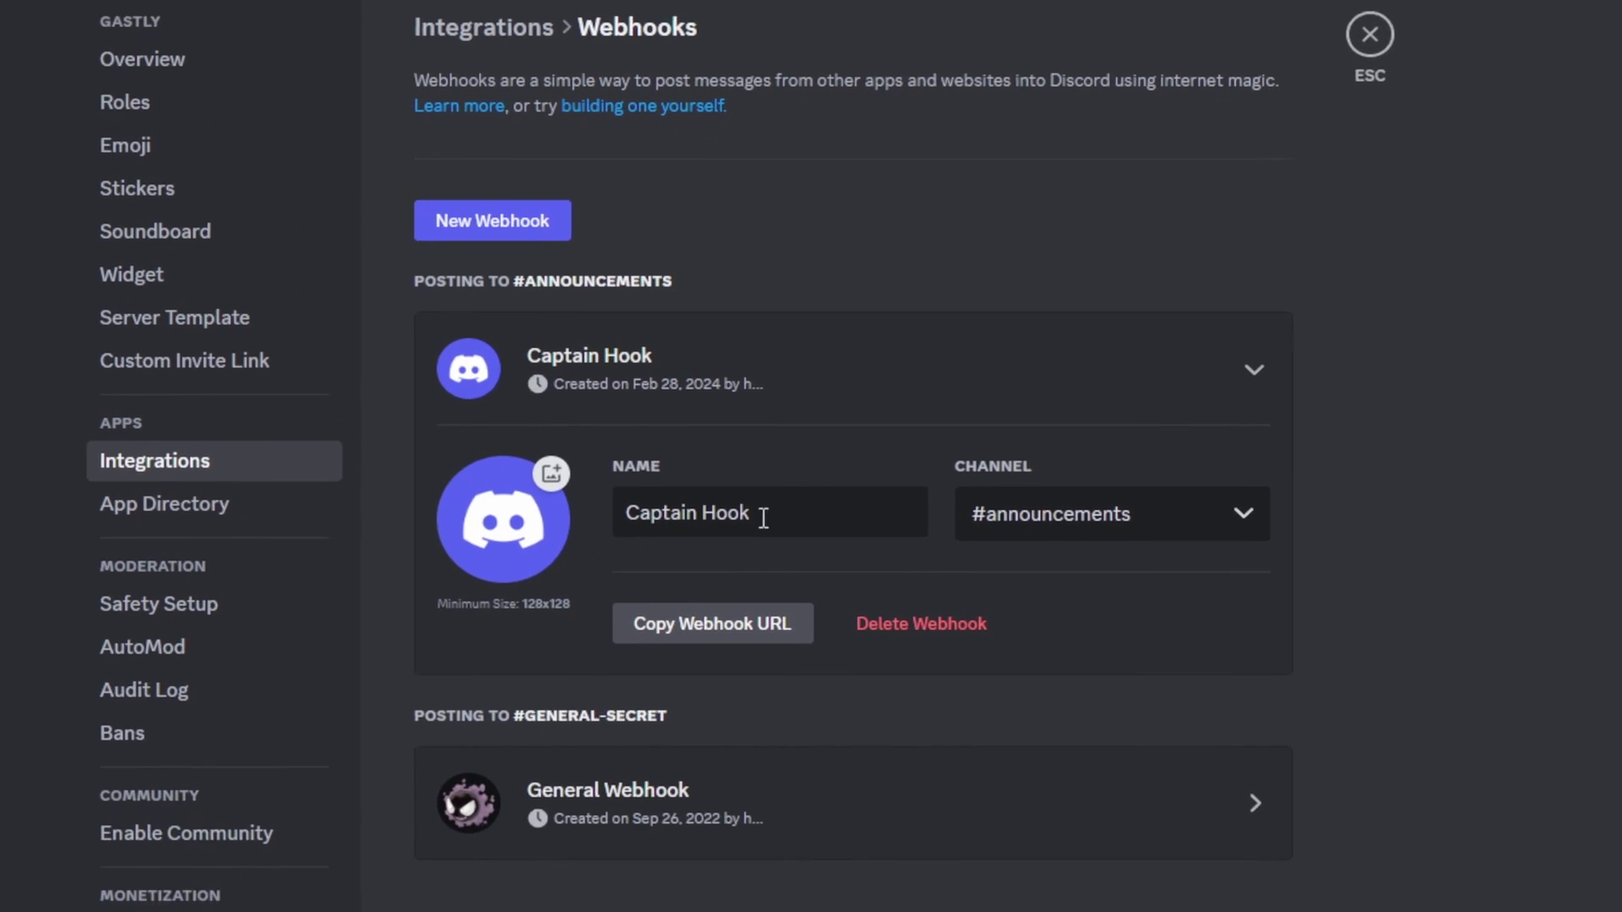
{"action": "left_click_drag", "start_coordinate": [766, 618], "coordinate": [632, 620]}
{"action": "type", "text": "sdfgsgsdfg"}
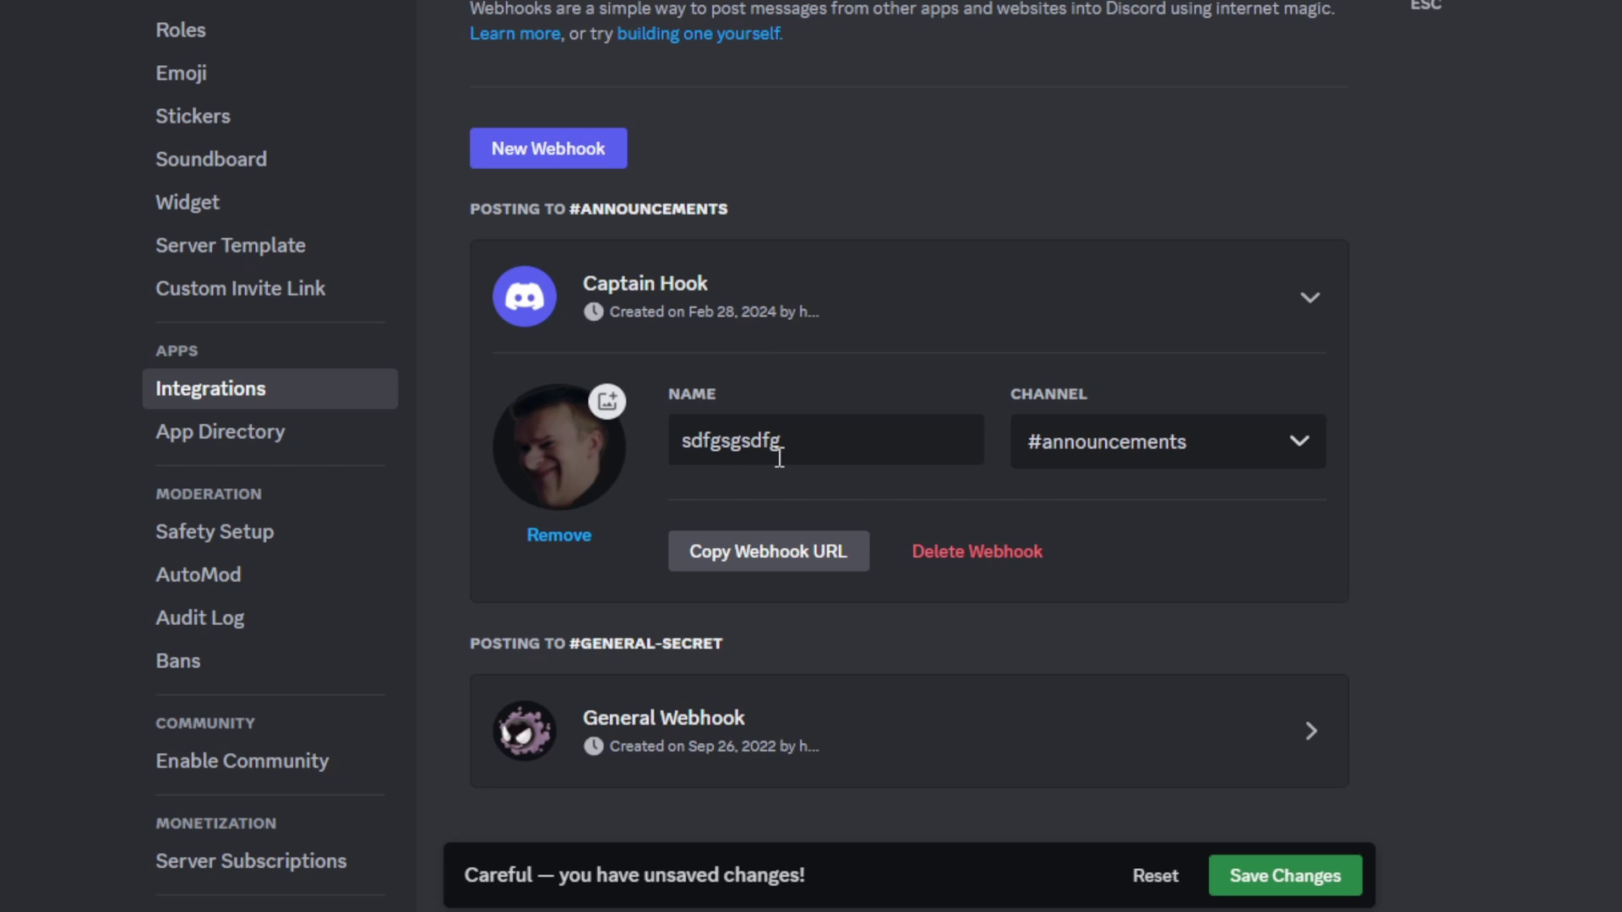
Set the webhook's posting channel to #pets and save the changes
{"action": "left_click", "coordinate": [1098, 444]}
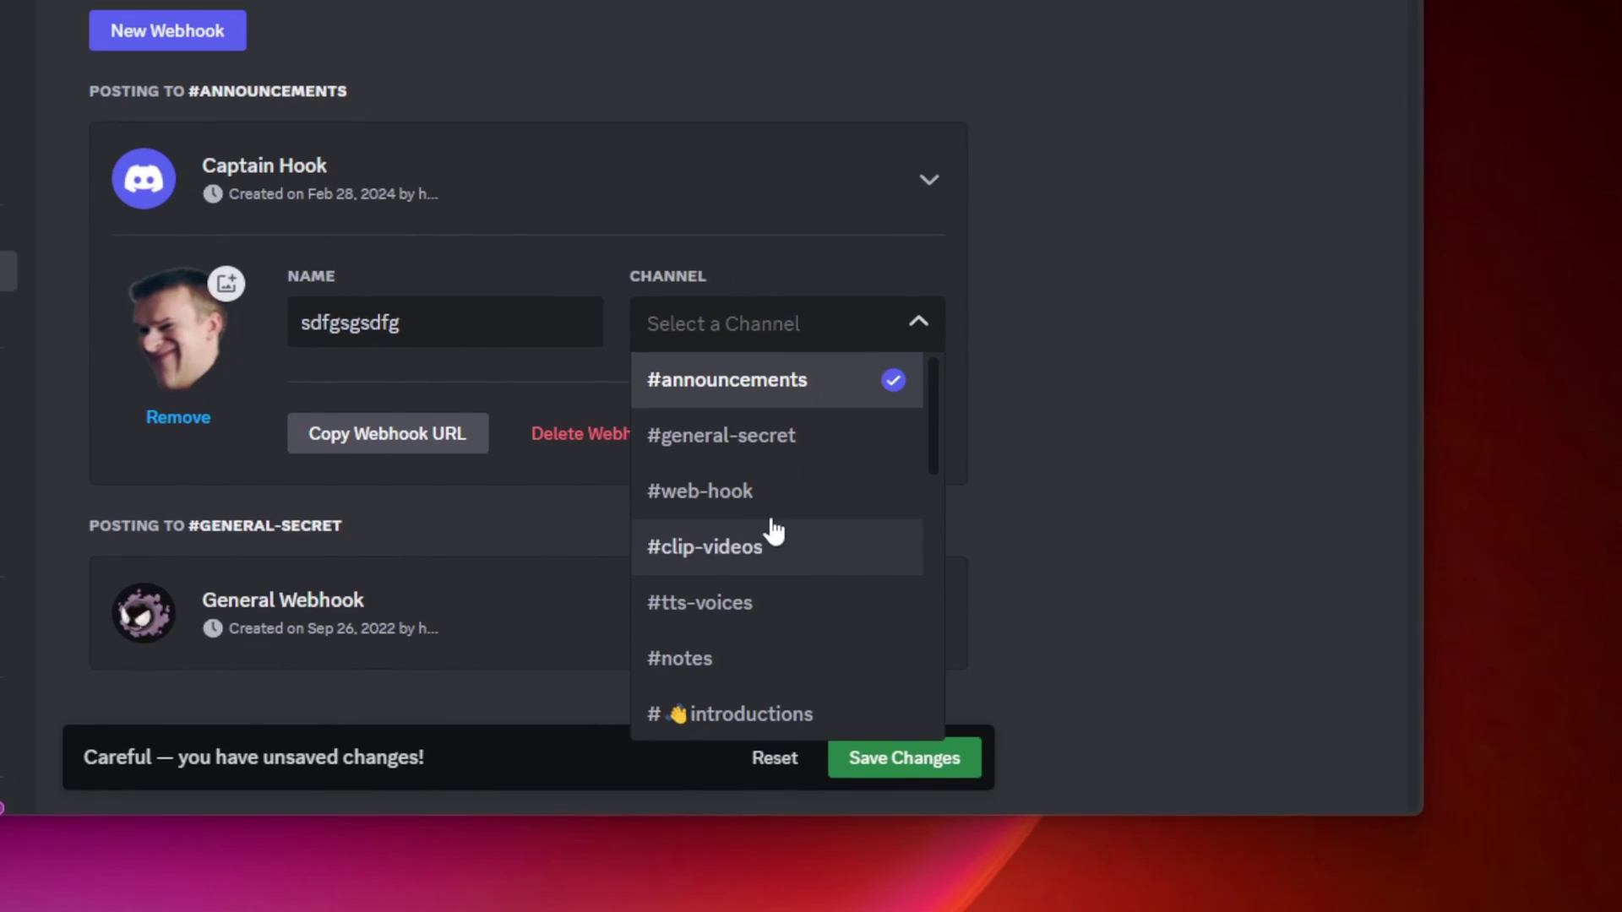
{"action": "scroll", "coordinate": [777, 516], "scroll_direction": "down", "scroll_amount": 5}
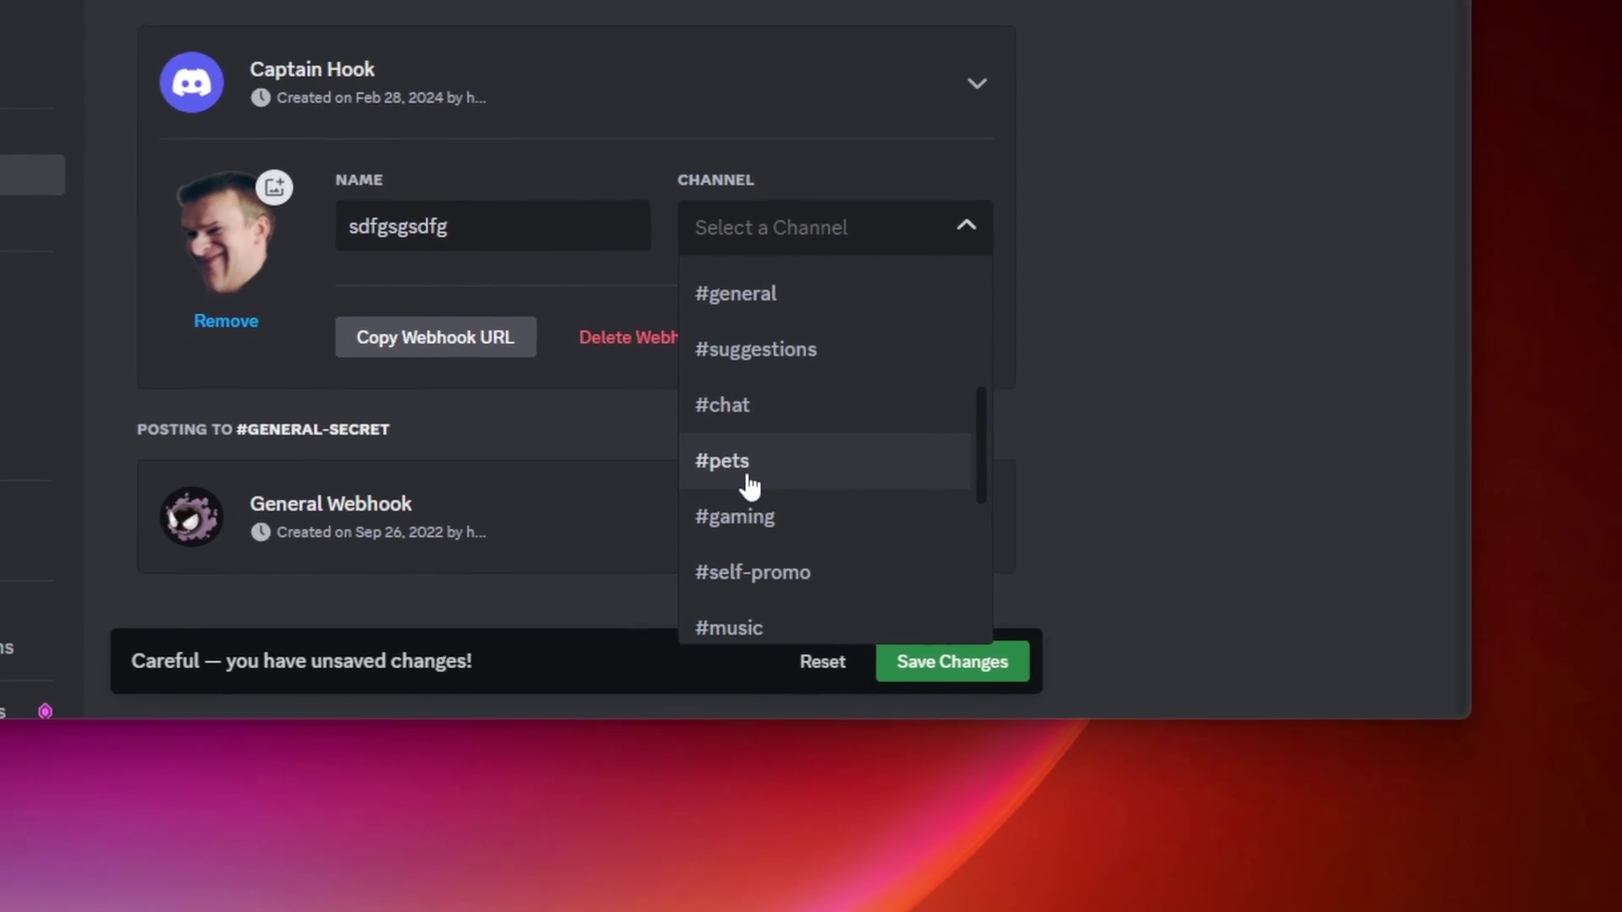
{"action": "left_click", "coordinate": [765, 457]}
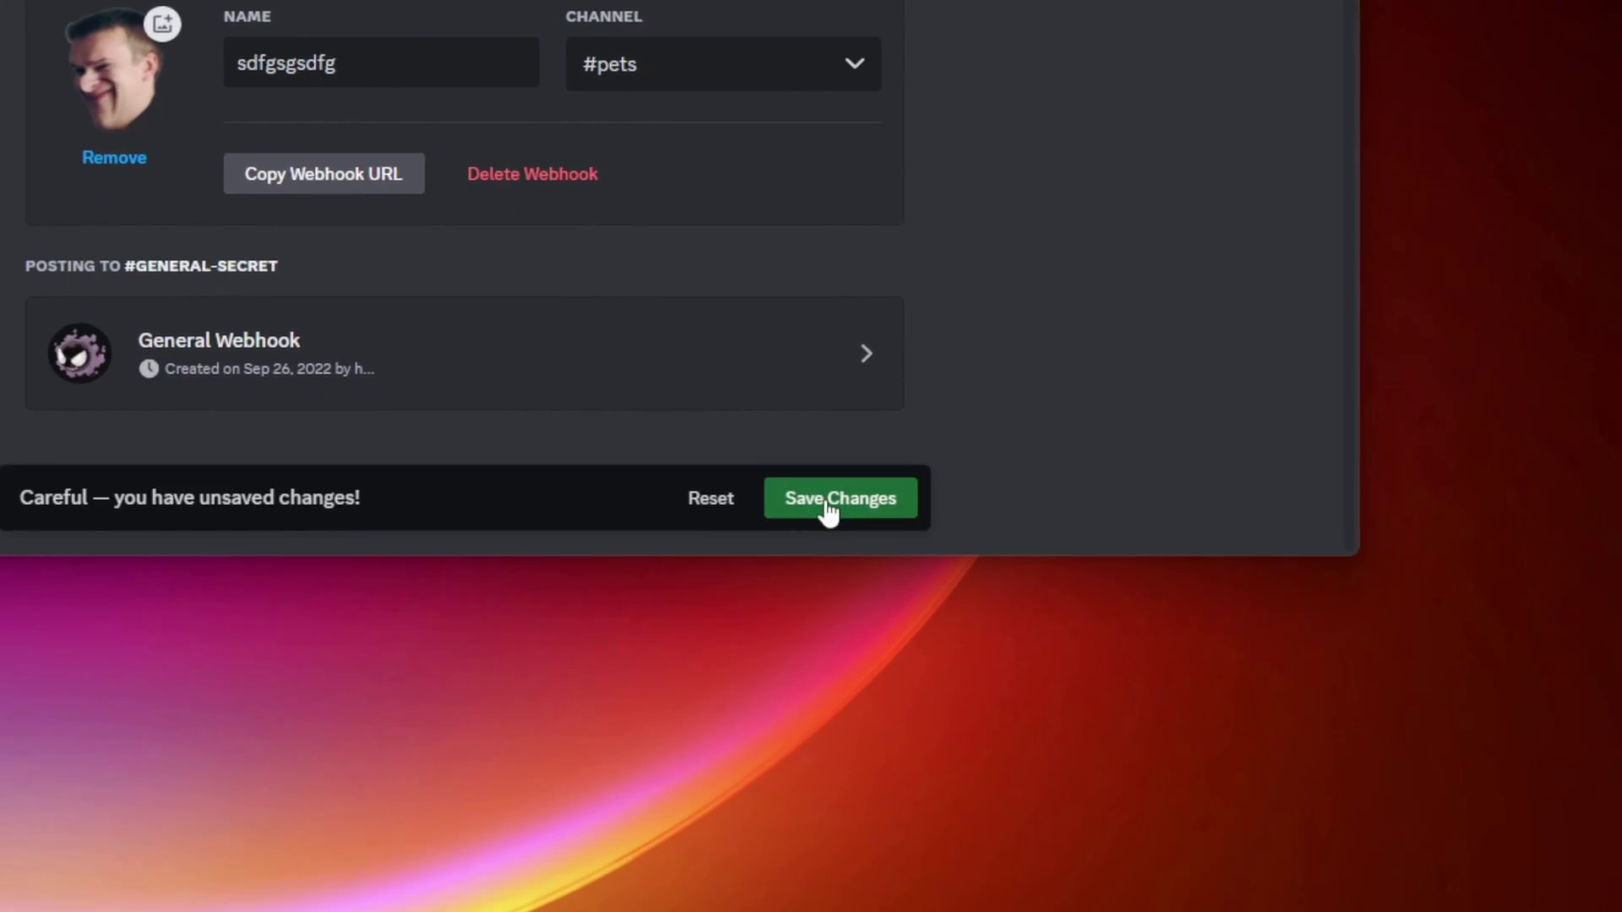
{"action": "left_click", "coordinate": [828, 507]}
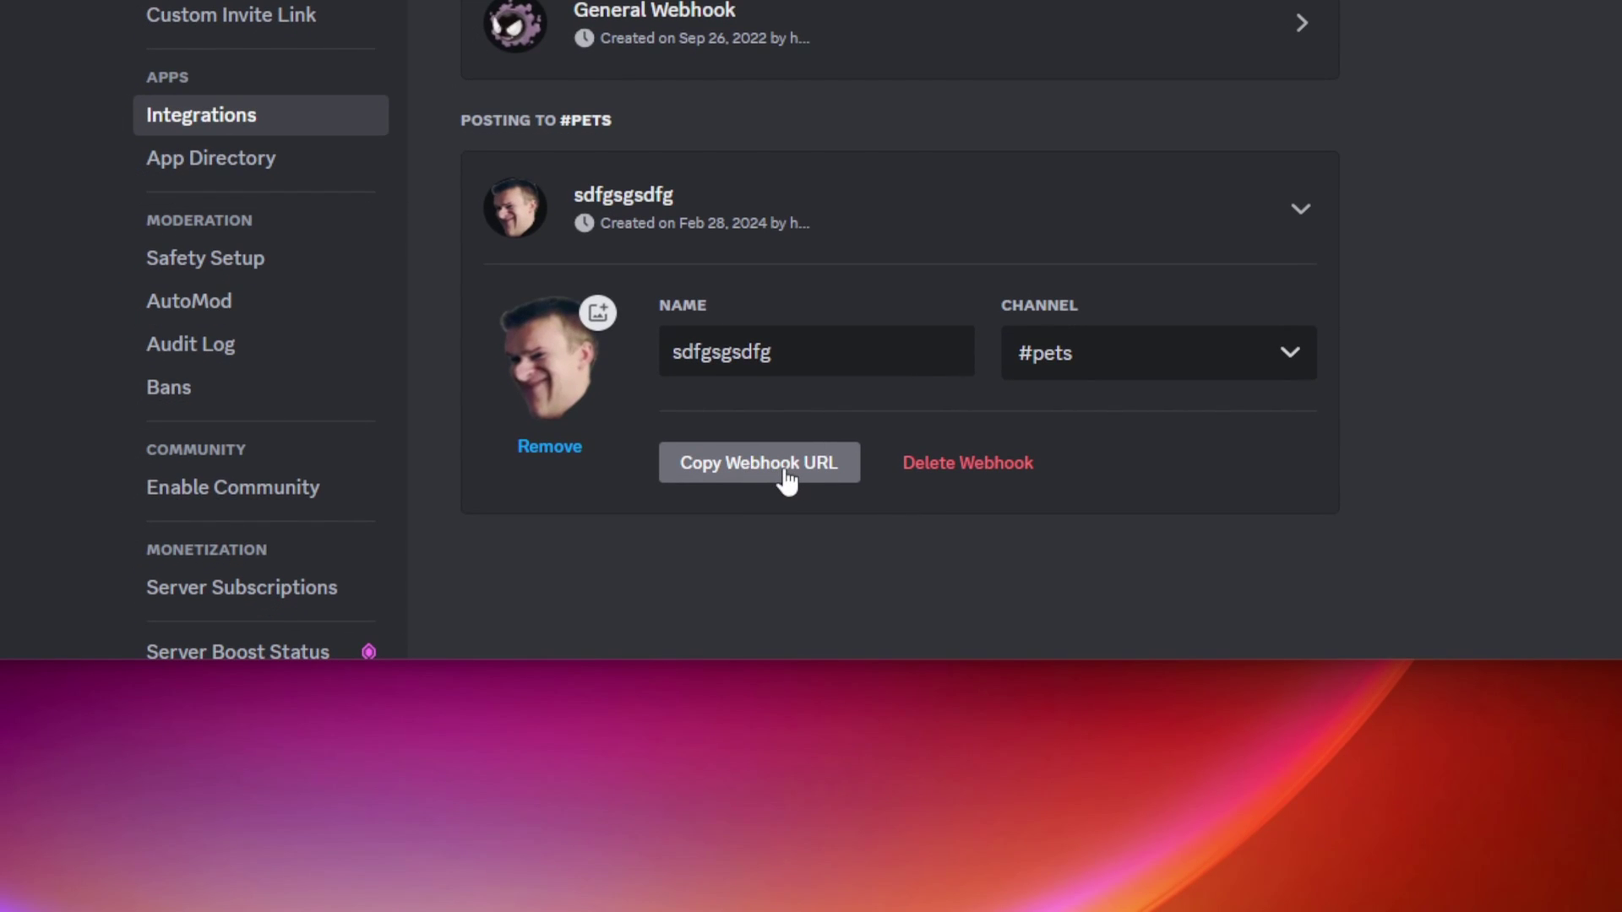
Copy the URL of the webhook that posts to #pets and switch to Streamer.bot
{"action": "left_click", "coordinate": [785, 478]}
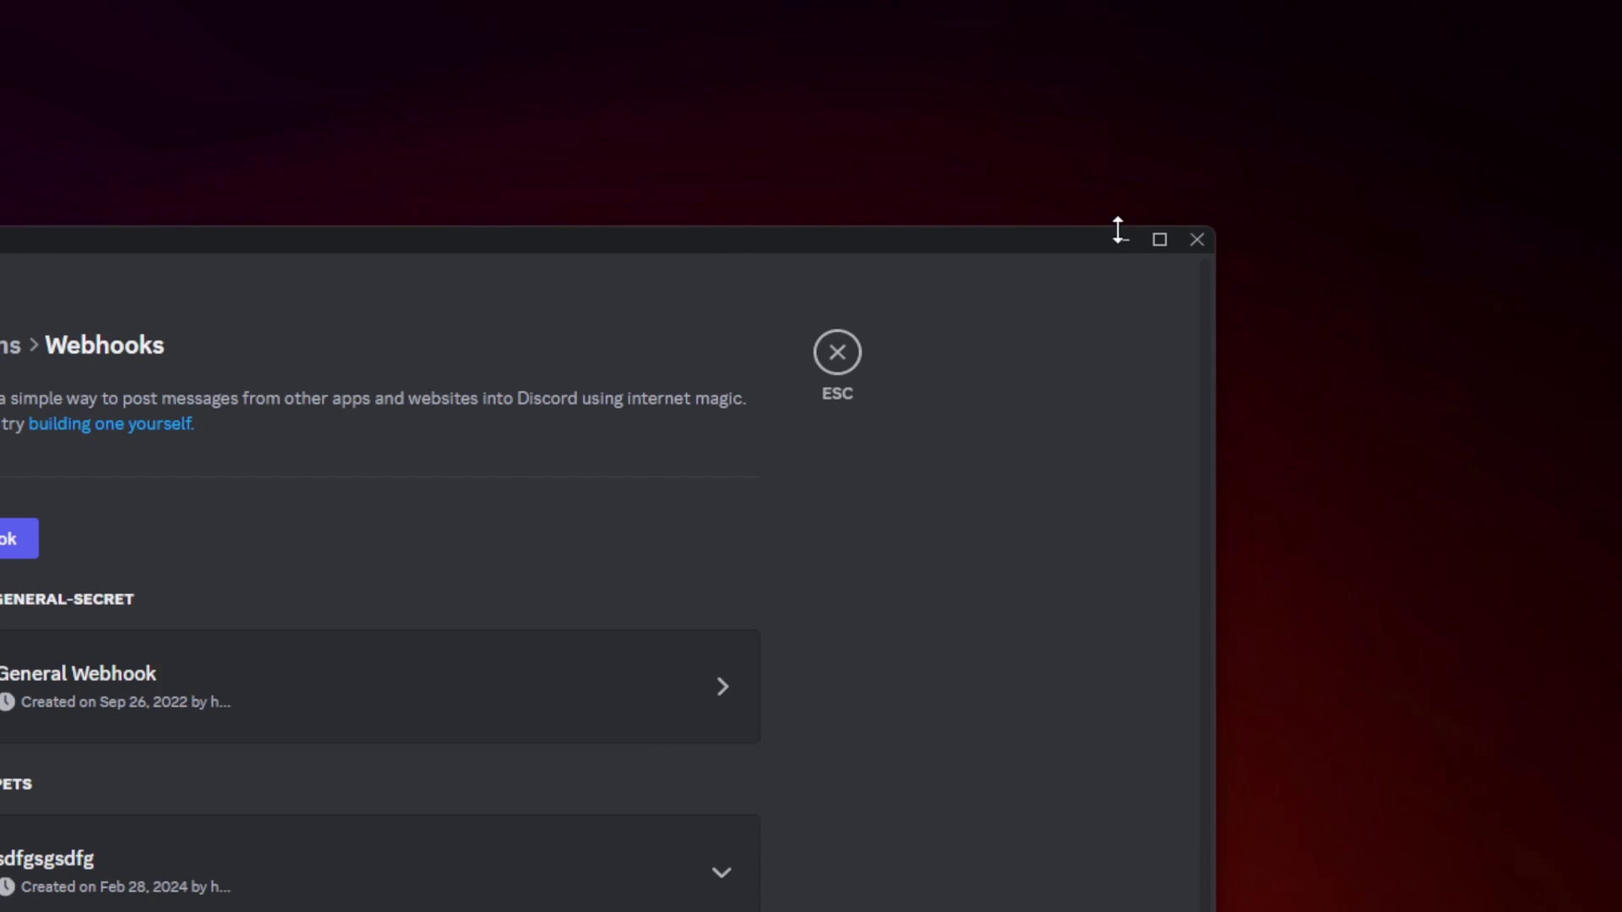
{"action": "left_click", "coordinate": [1210, 73]}
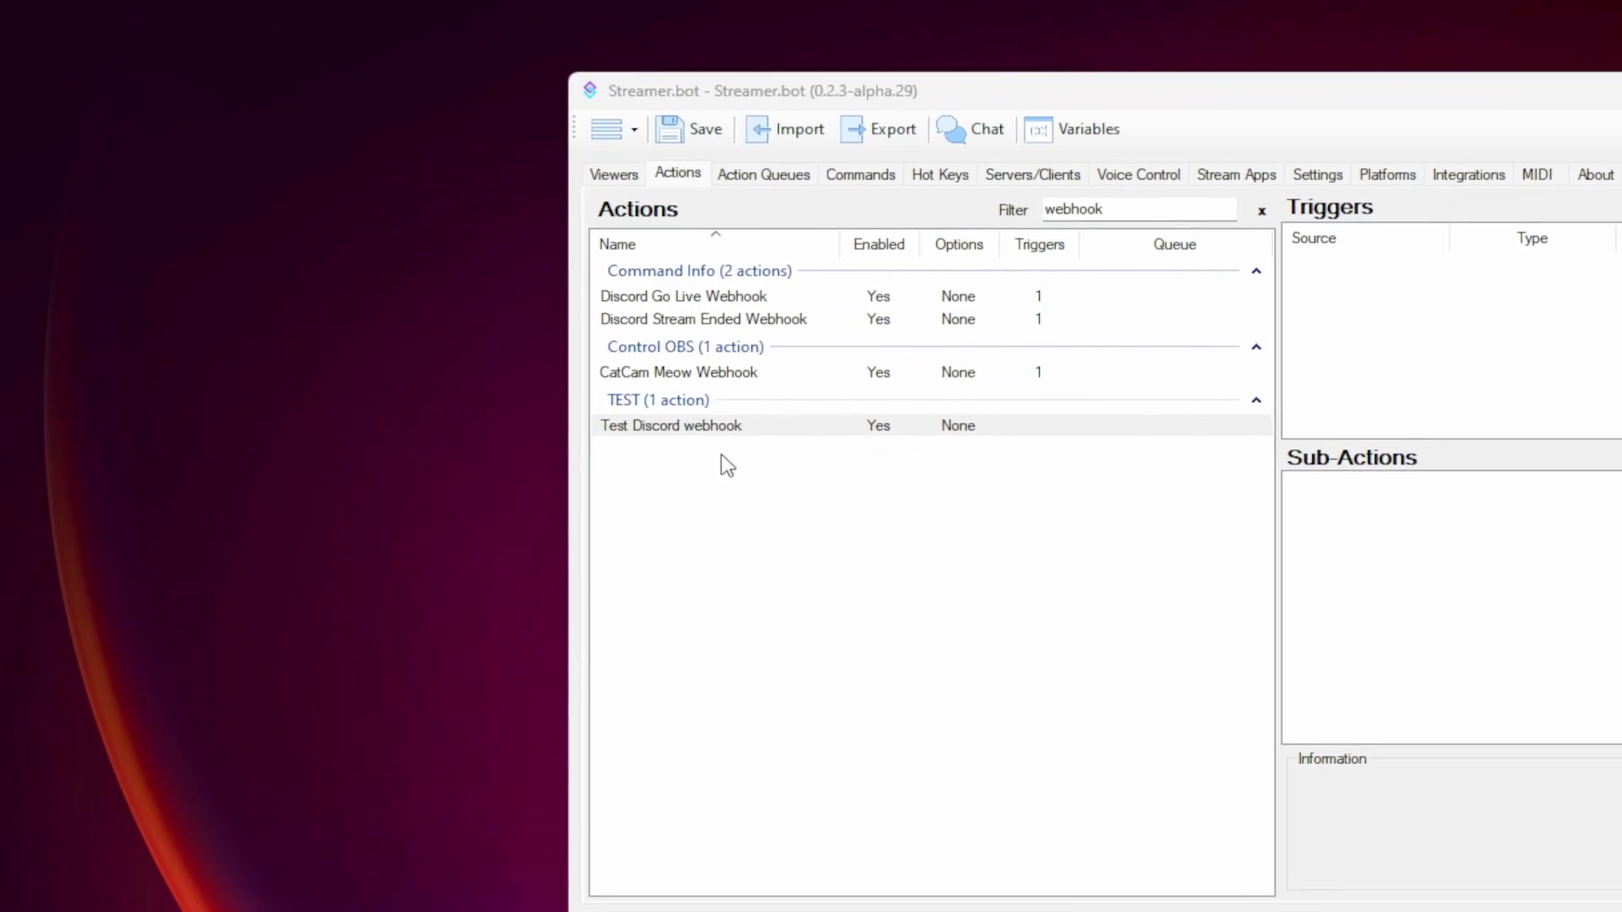
Add an enabled action named "Discord Go-Live Webhook" in the TEST group with the Default queue
{"action": "right_click", "coordinate": [727, 464]}
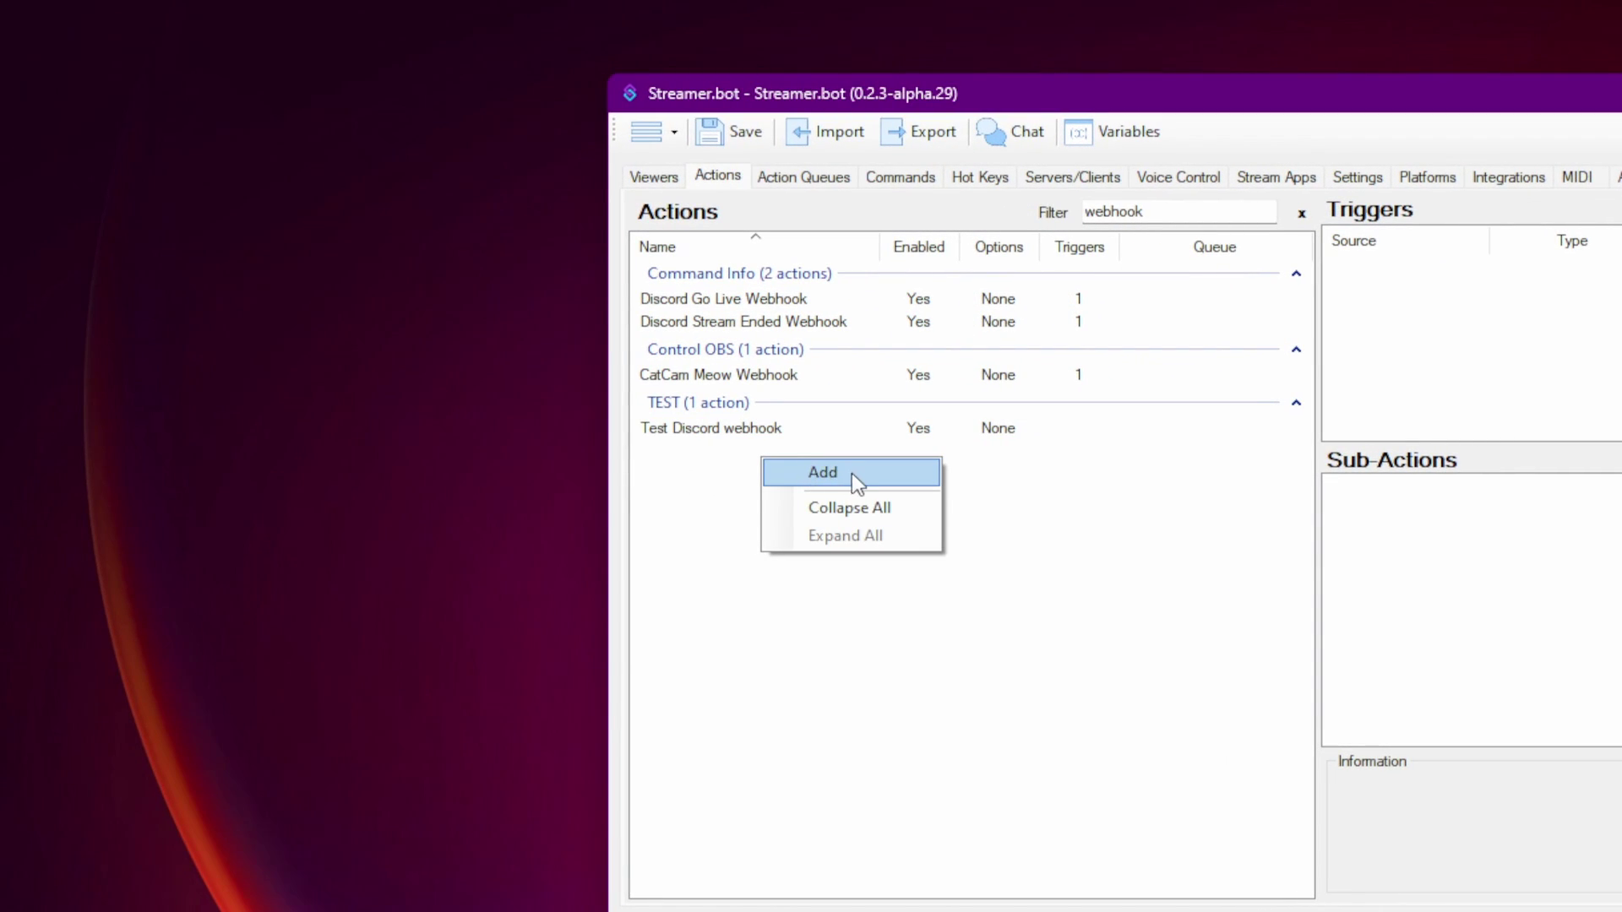
{"action": "left_click", "coordinate": [852, 473]}
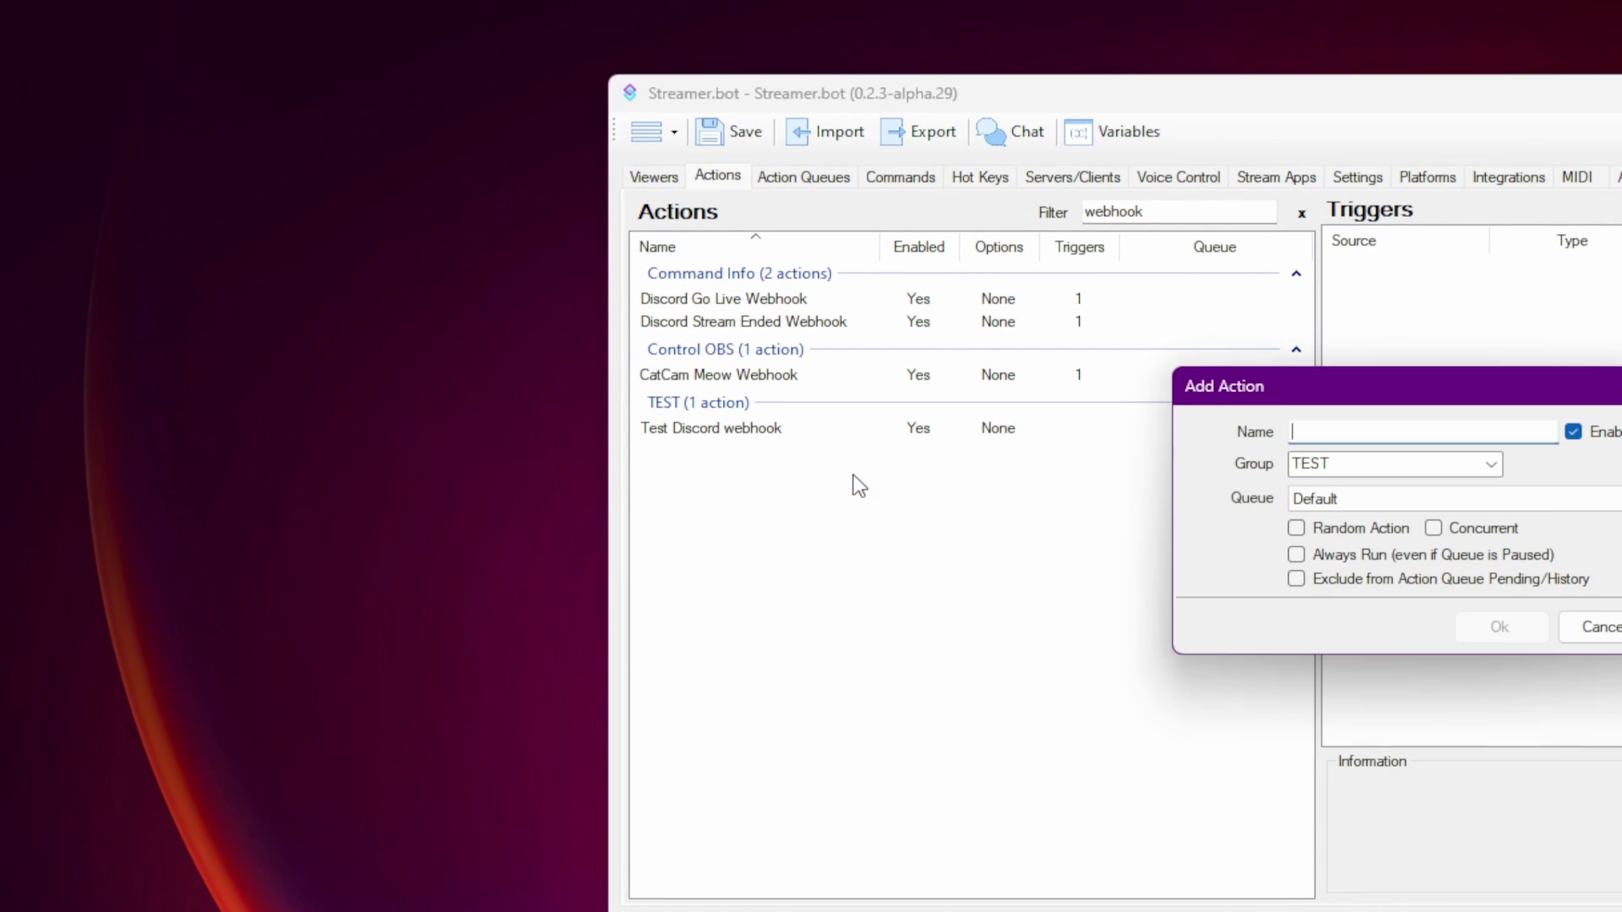
{"action": "type", "text": "Discord"}
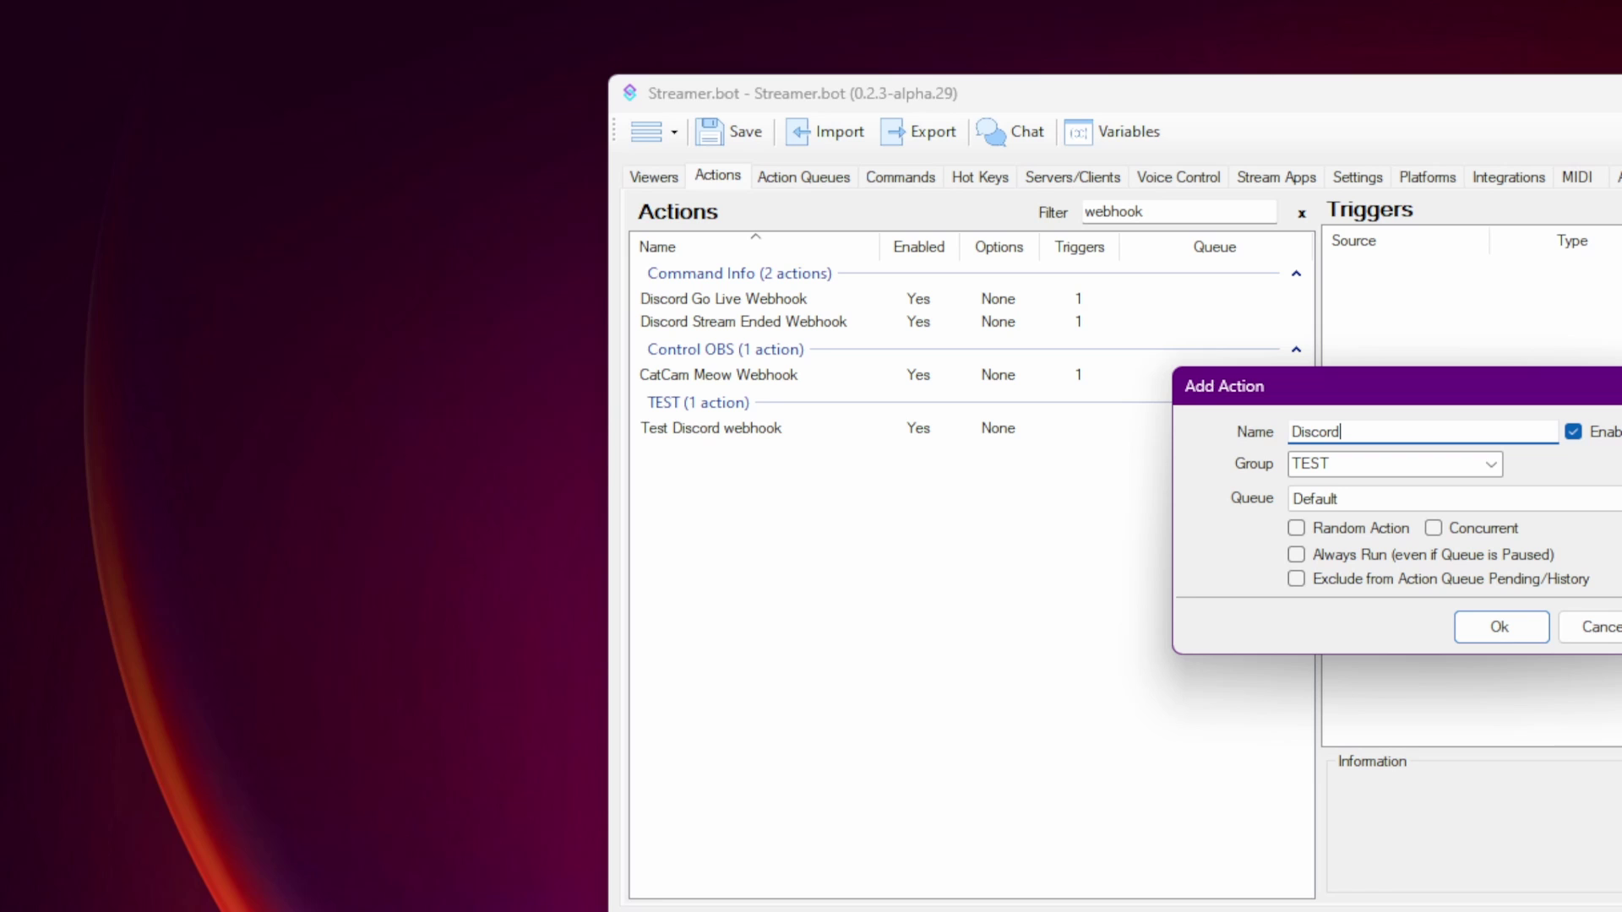
{"action": "type", "text": " Go0"}
{"action": "key", "text": "BackSpace"}
{"action": "type", "text": "-Live Webhook"}
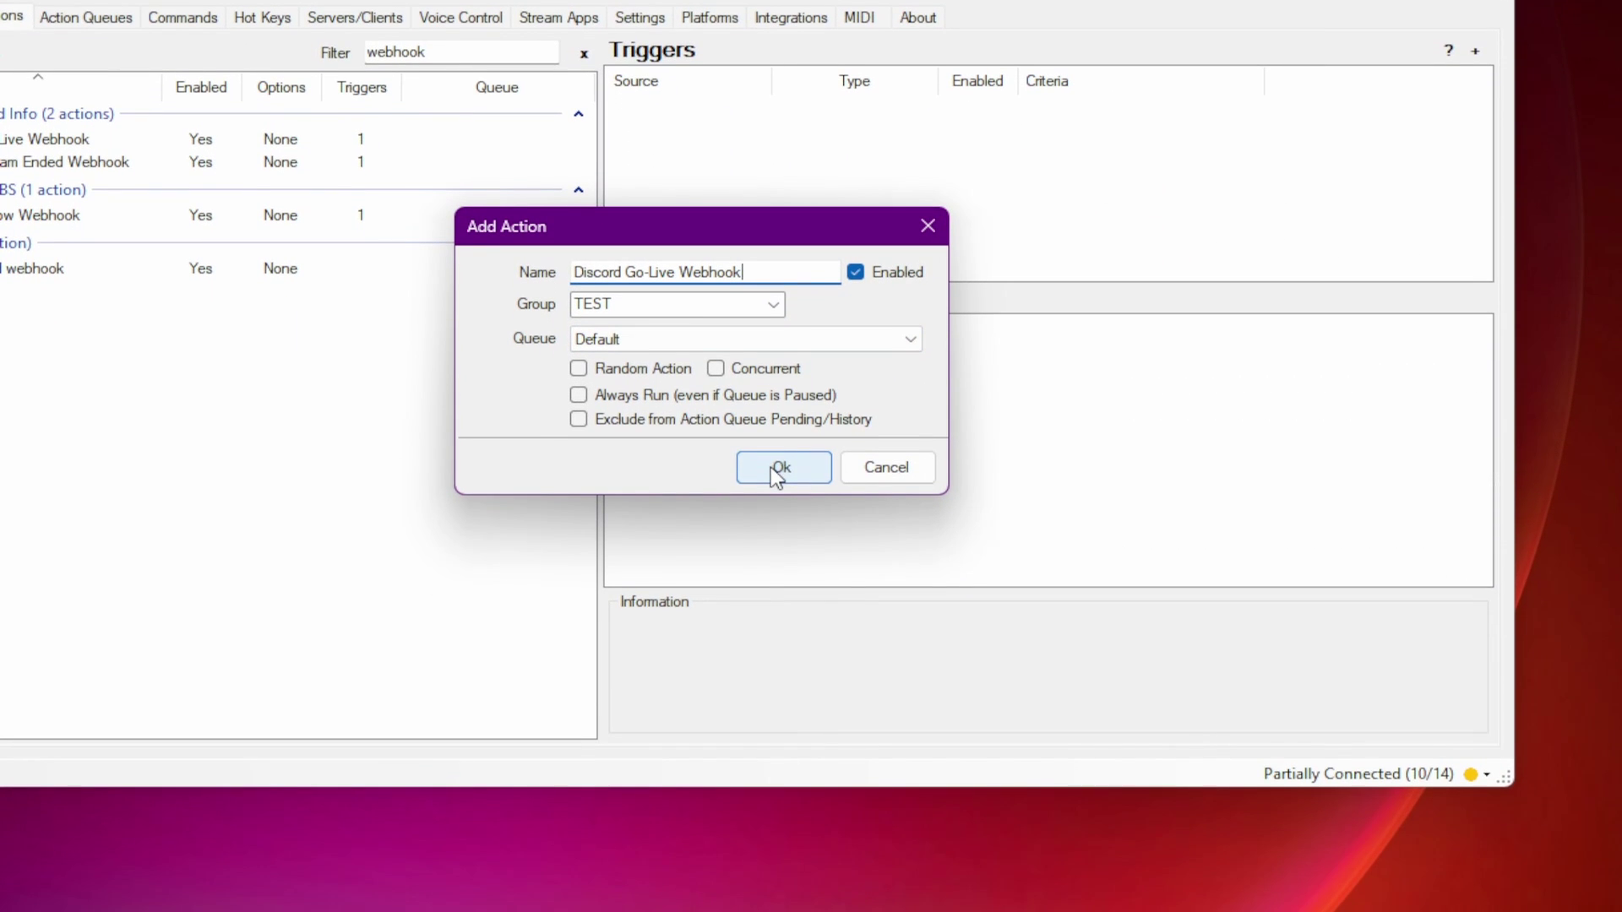
{"action": "left_click", "coordinate": [777, 469]}
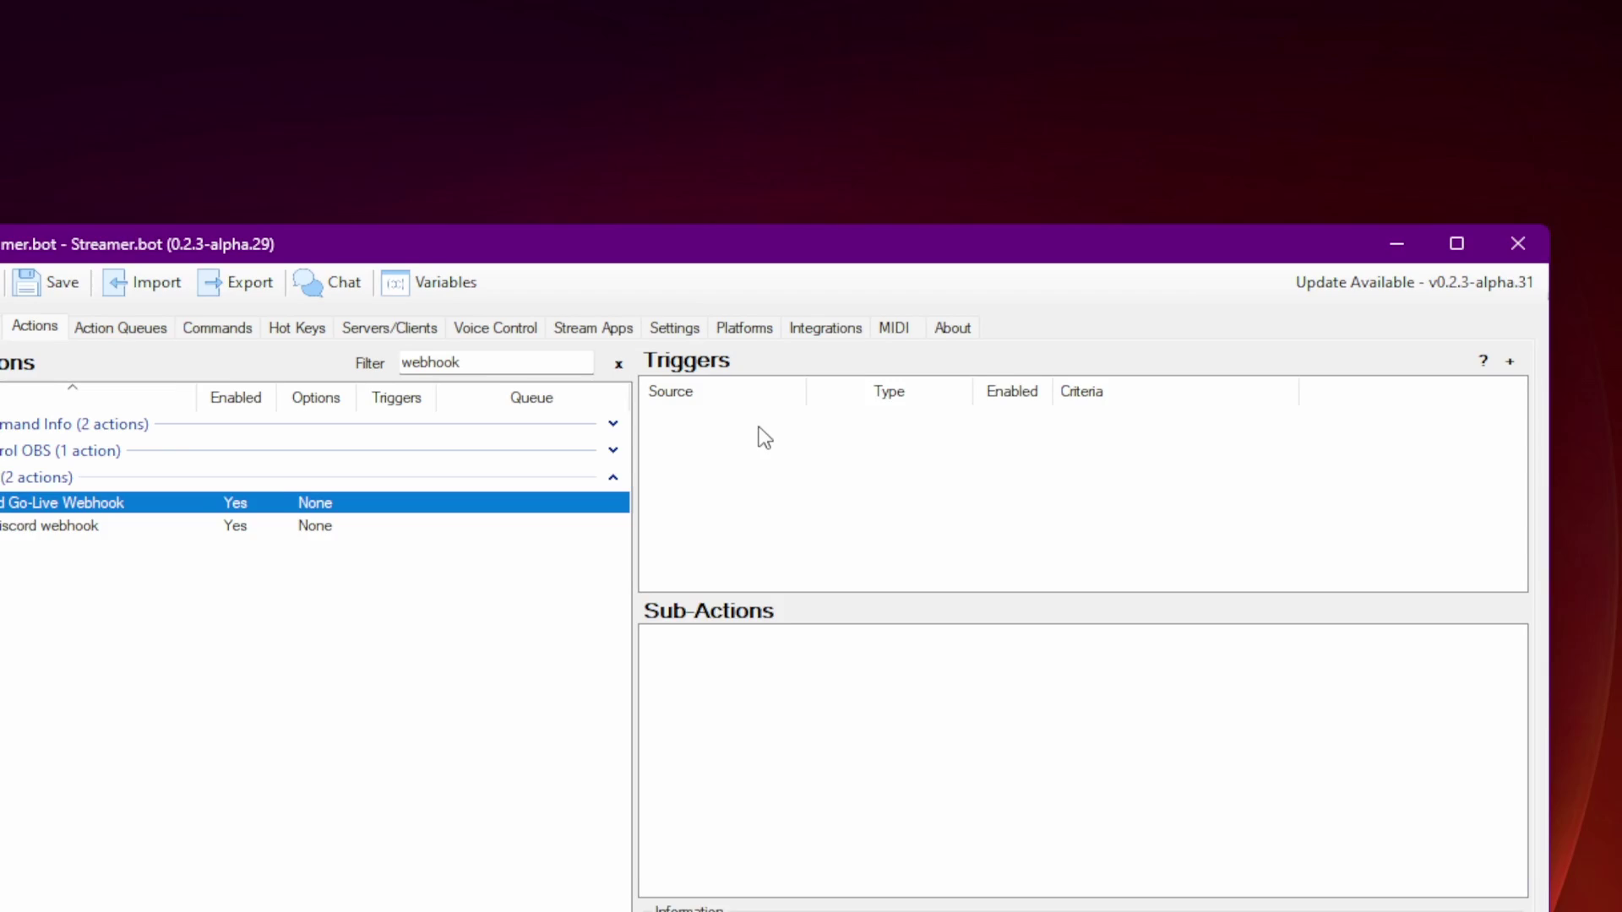
Add a YouTube Broadcast Started trigger to the Discord Go-Live Webhook action
{"action": "right_click", "coordinate": [725, 116]}
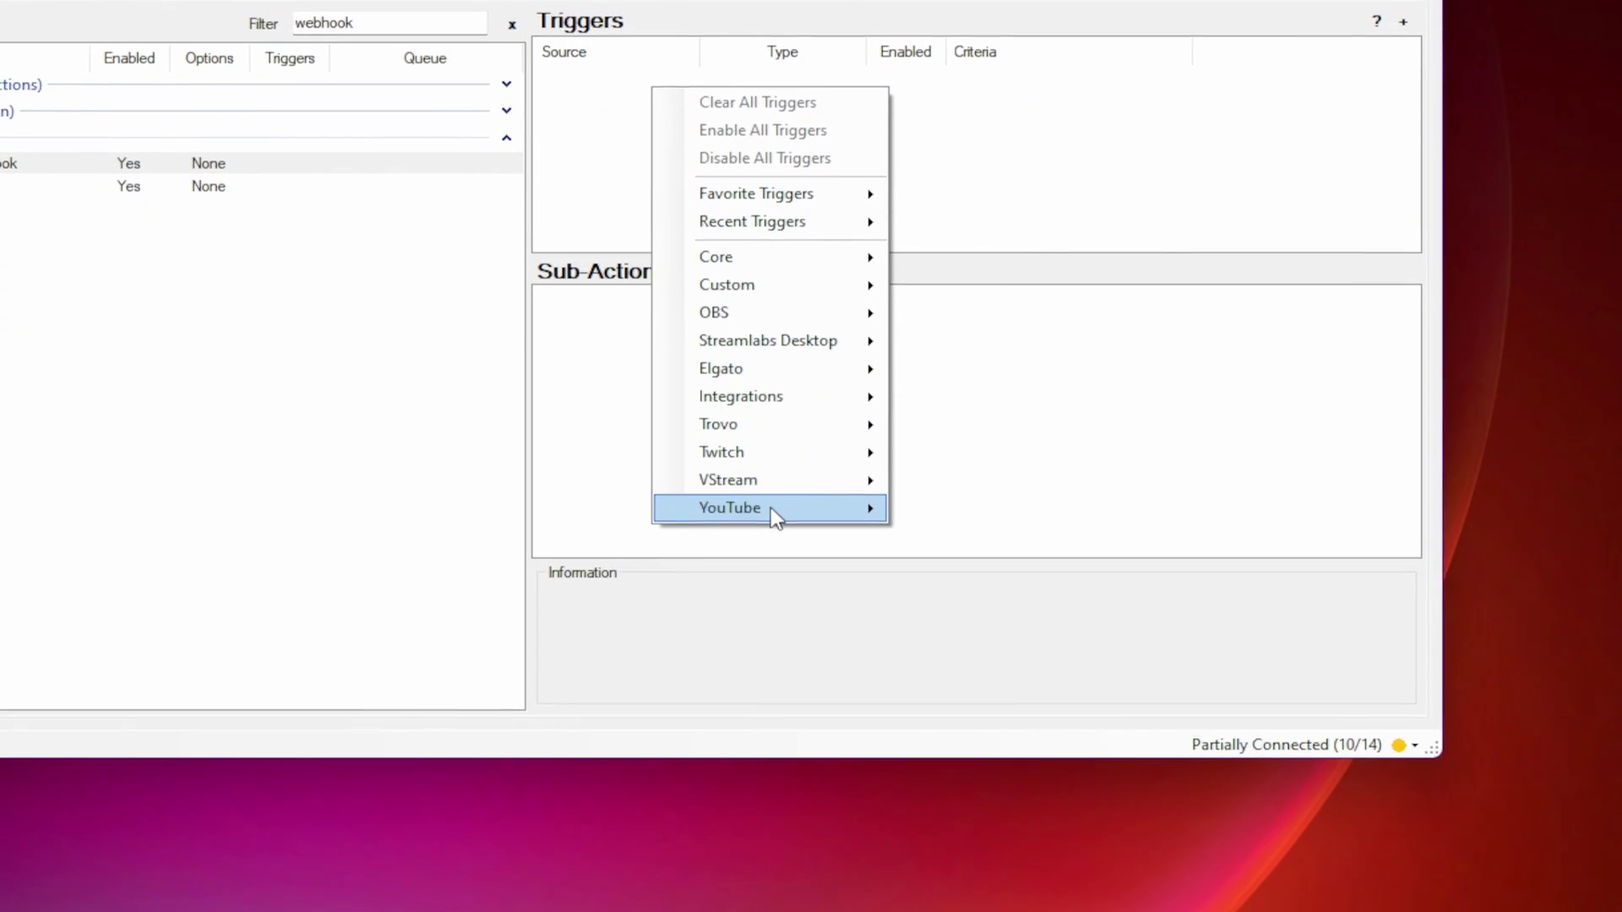
{"action": "mouse_move", "coordinate": [888, 877]}
{"action": "mouse_move", "coordinate": [947, 469]}
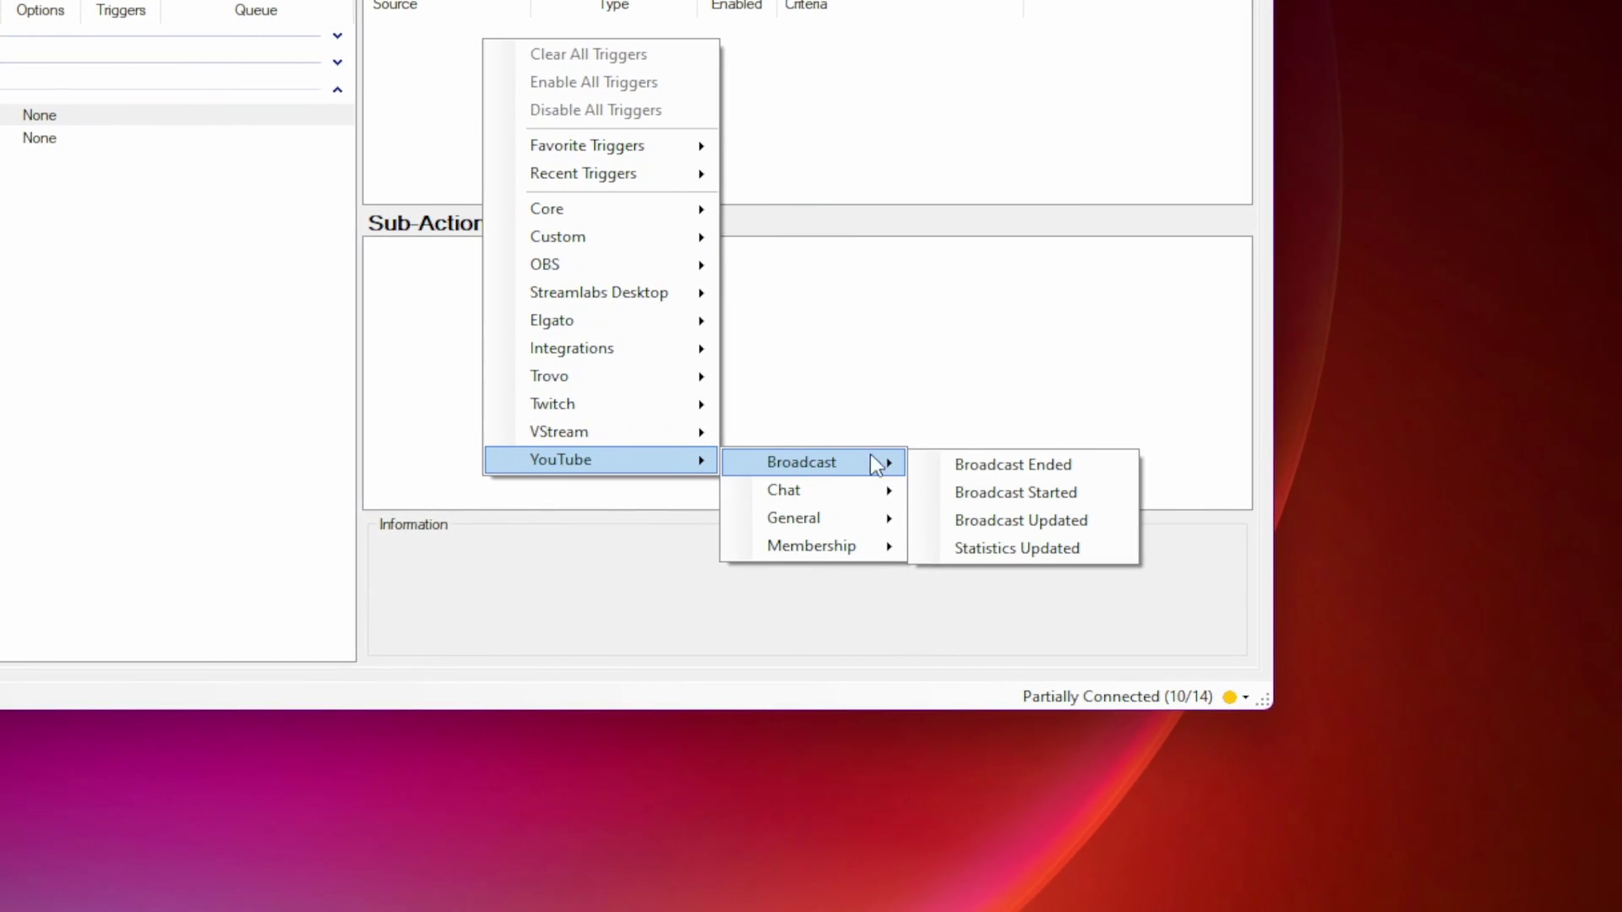
{"action": "left_click", "coordinate": [802, 475]}
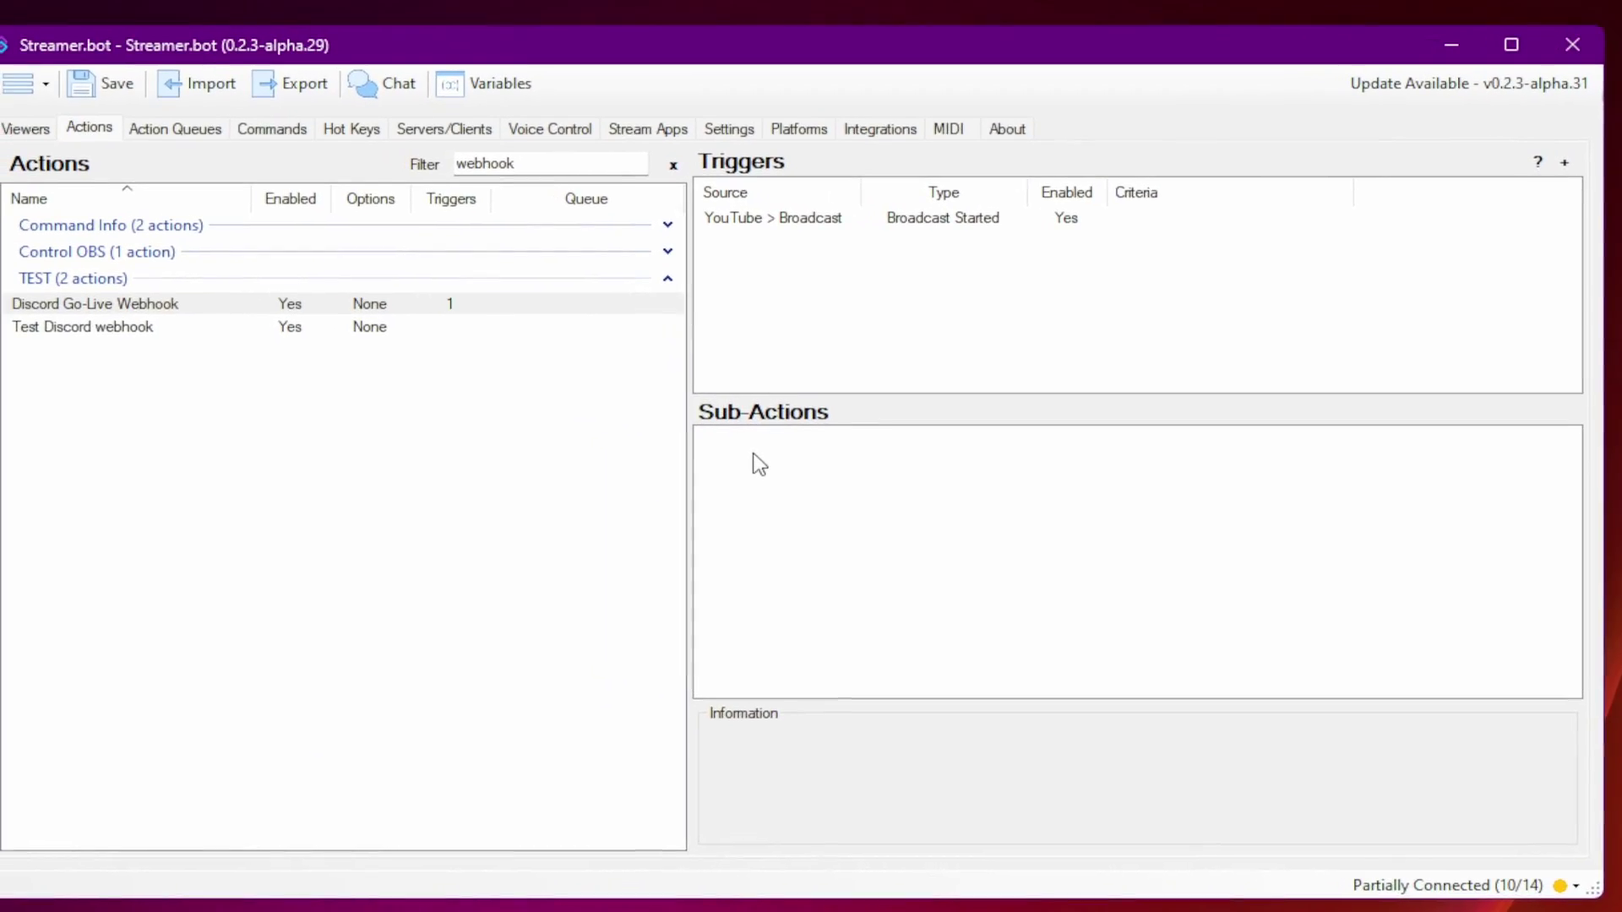
Add a Discord Basic Webhook sub-action to the Discord Go-Live Webhook action
{"action": "right_click", "coordinate": [753, 454]}
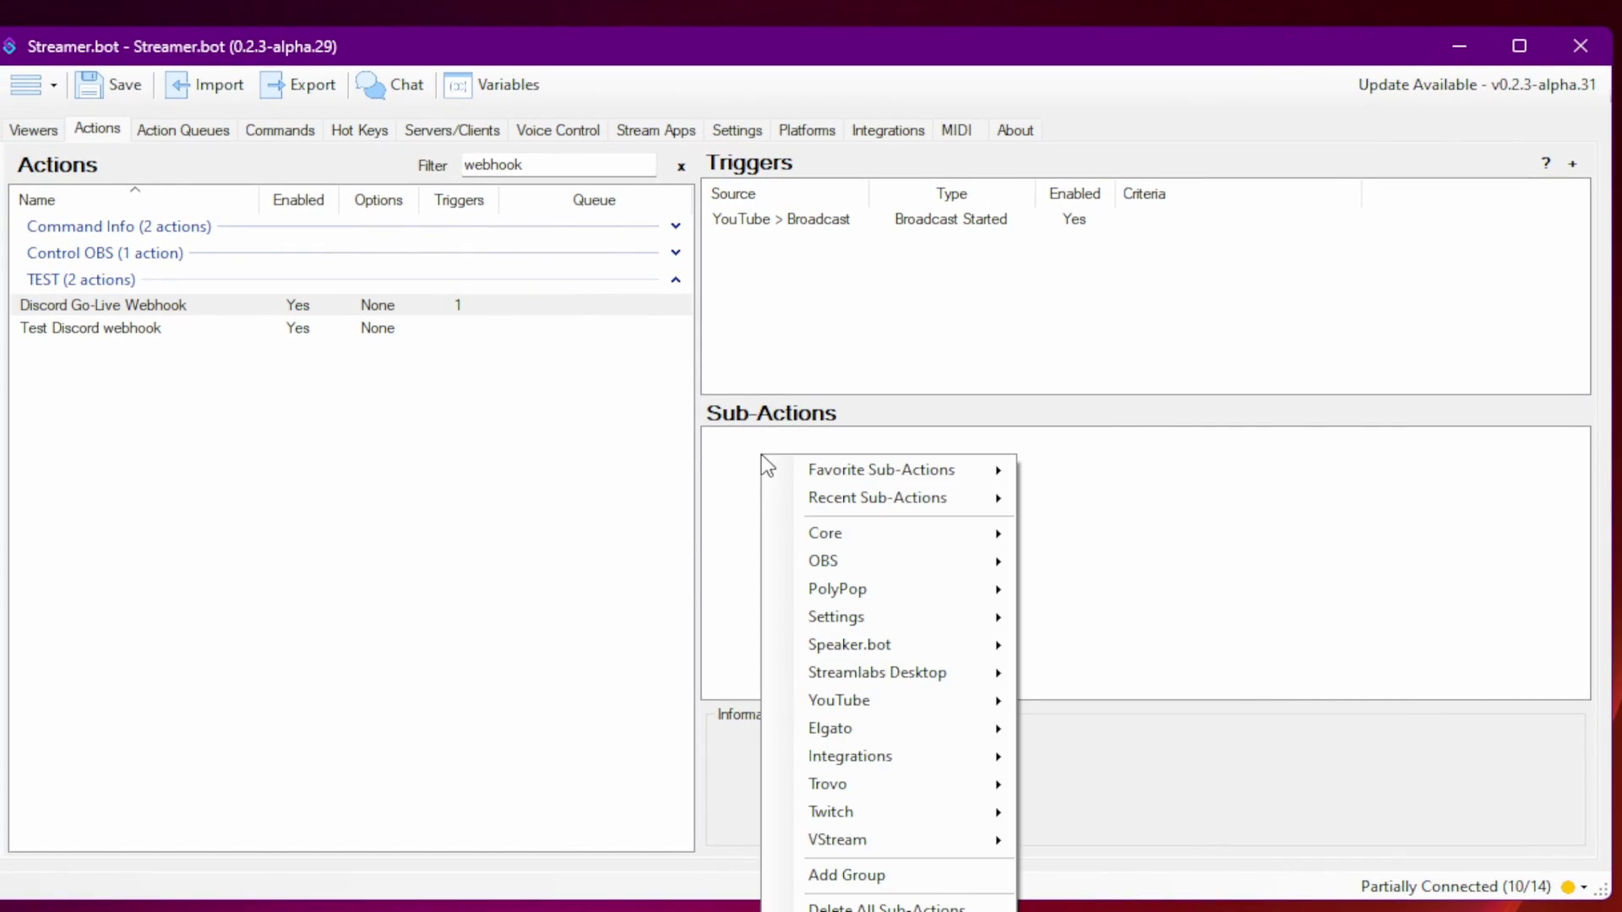
{"action": "mouse_move", "coordinate": [800, 497]}
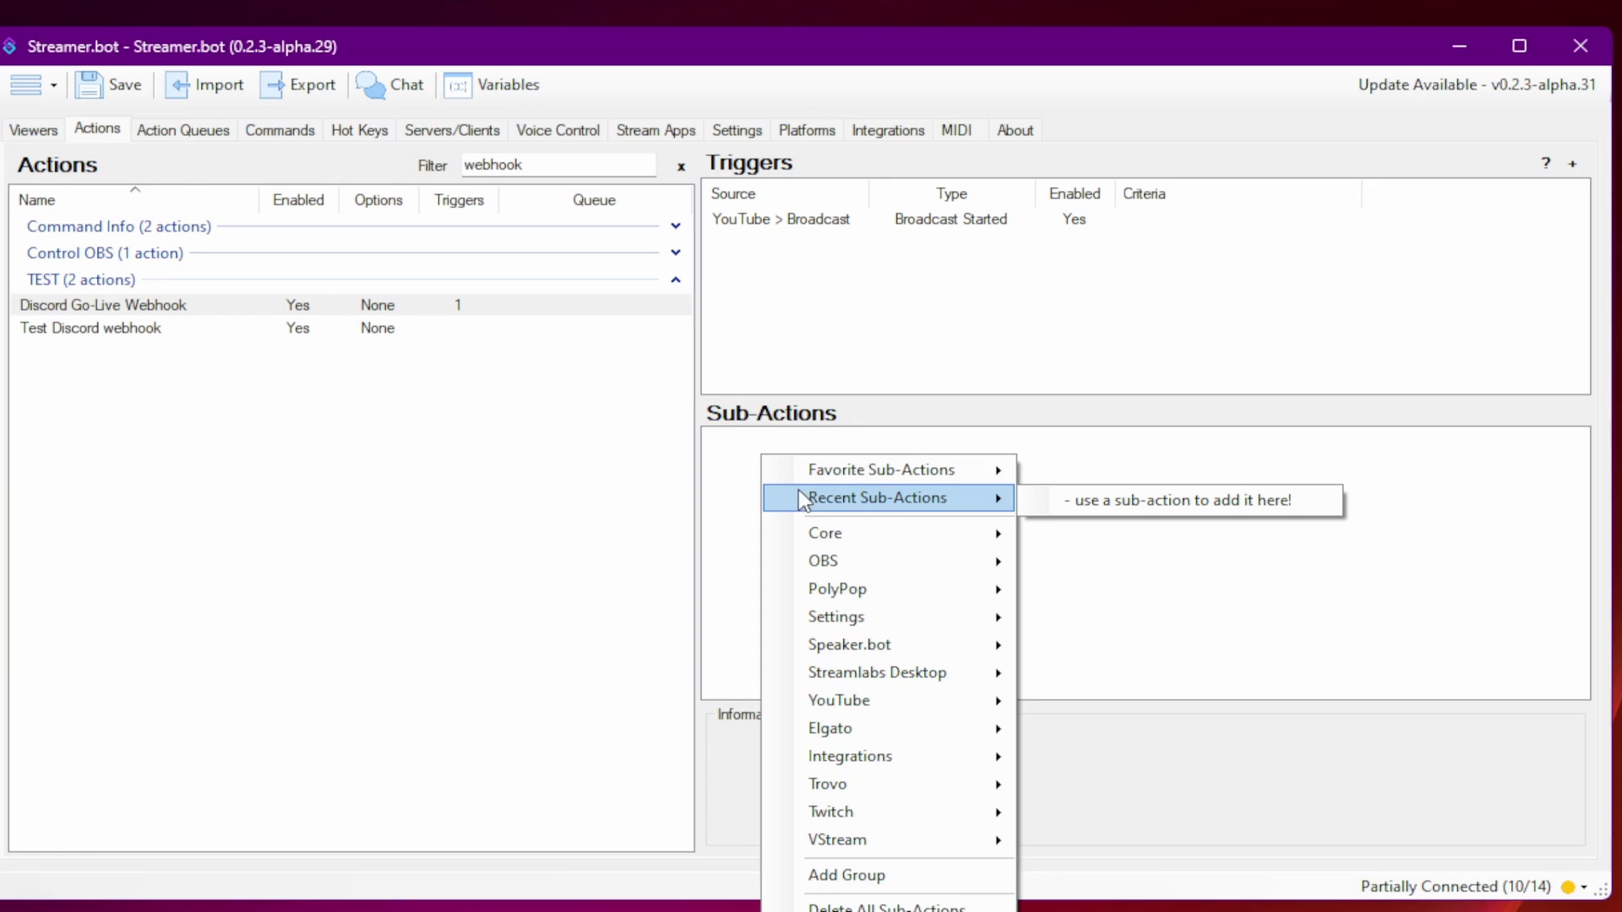
{"action": "mouse_move", "coordinate": [899, 760]}
{"action": "mouse_move", "coordinate": [1092, 761]}
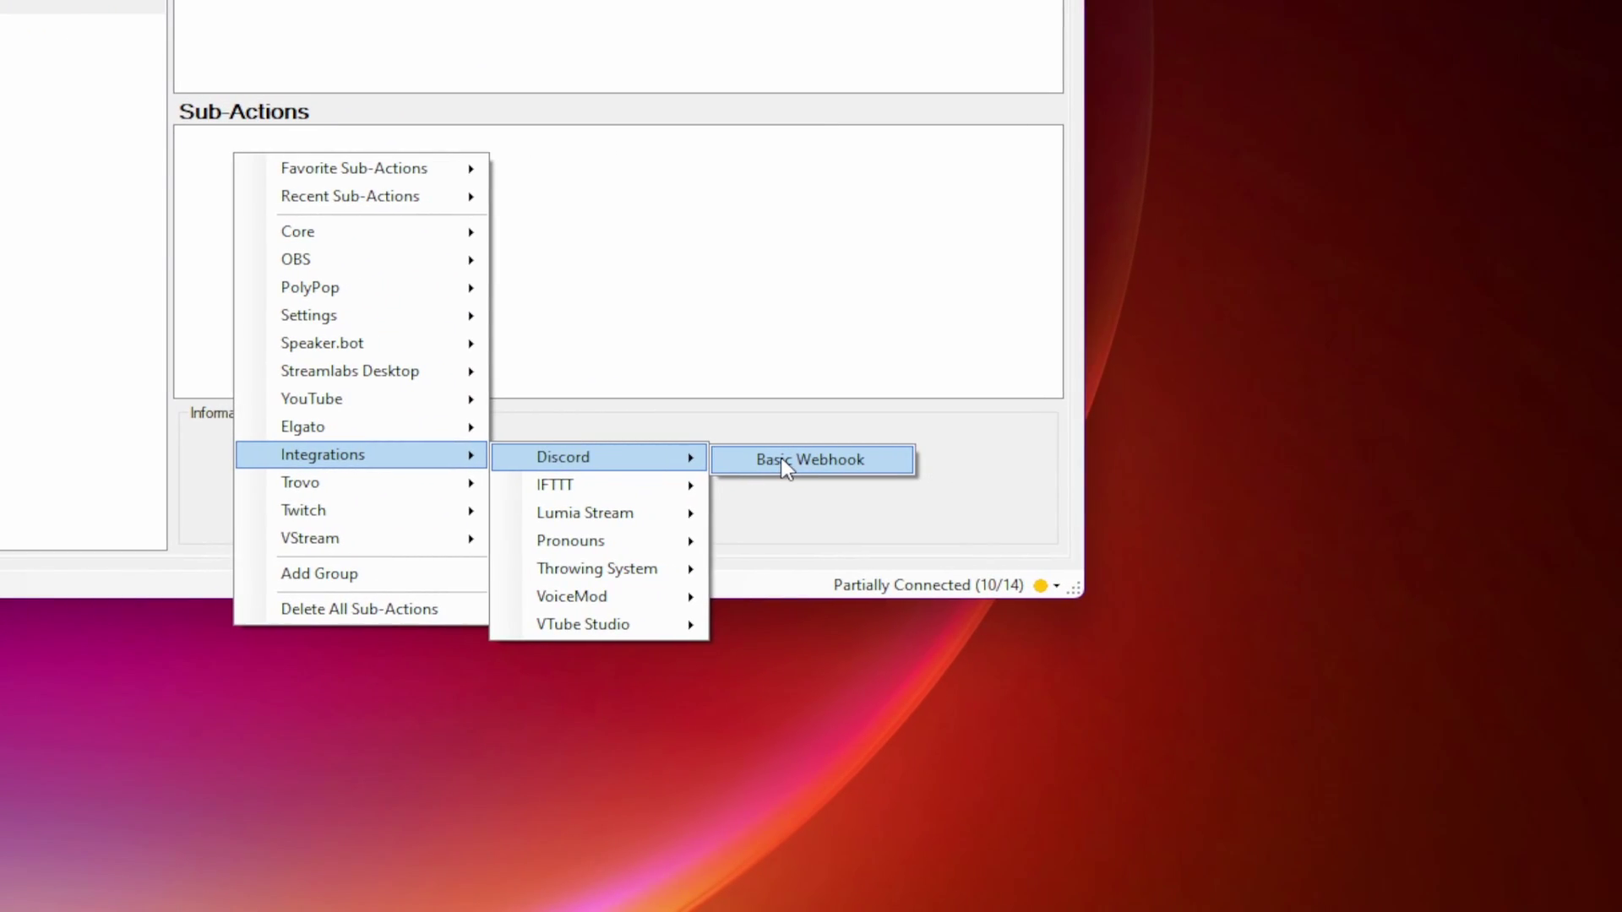
{"action": "left_click", "coordinate": [784, 463]}
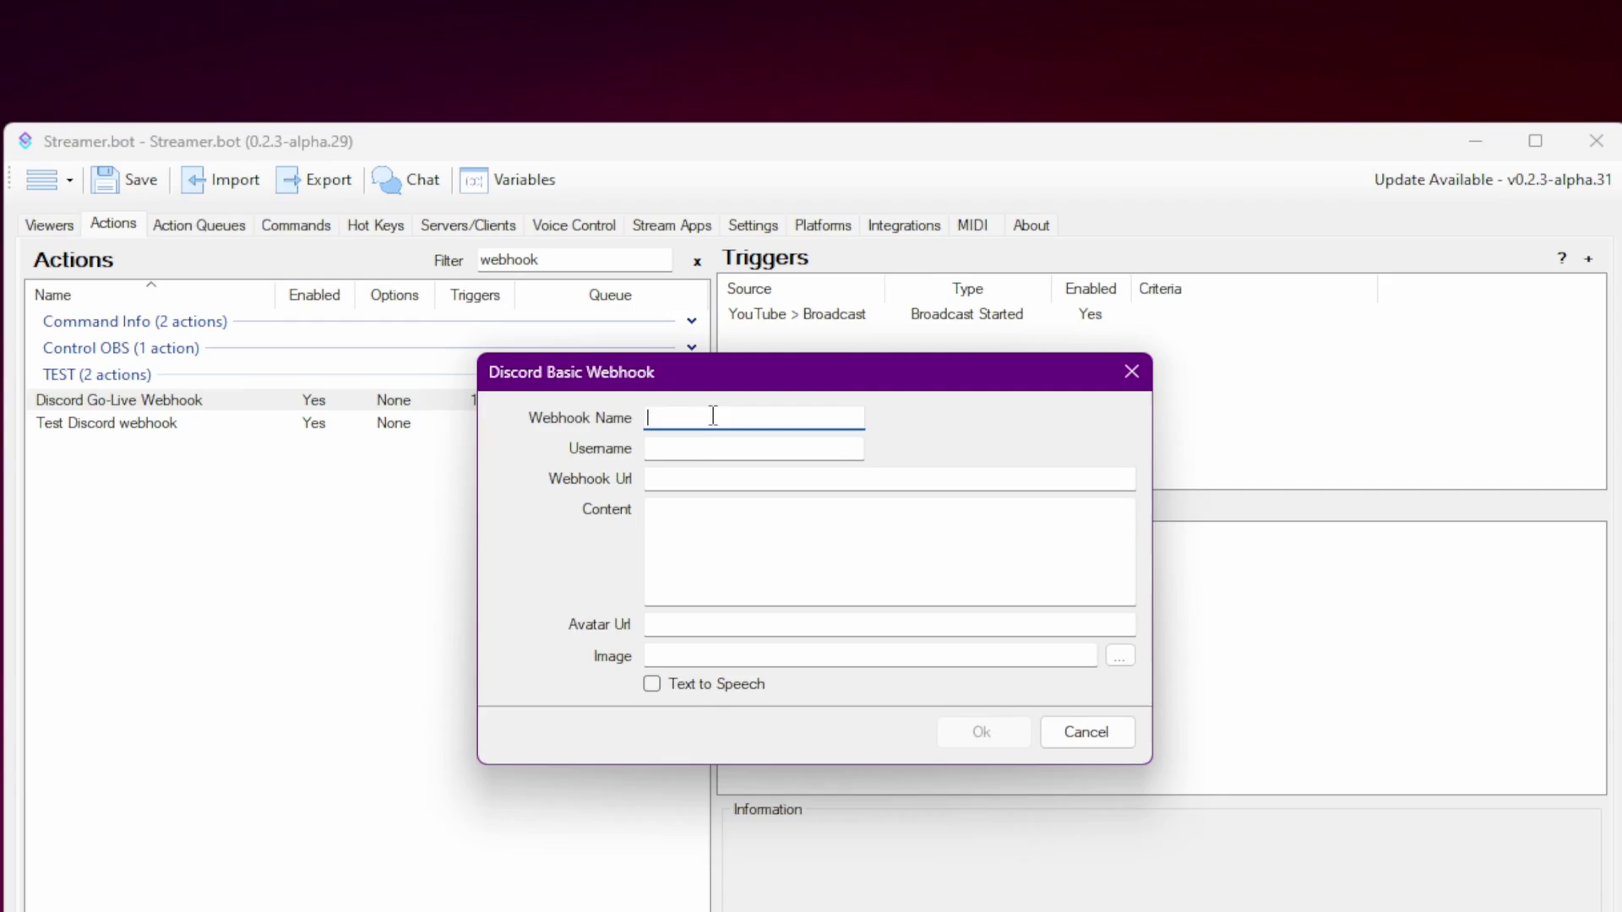
Set the webhook name to "Go-Live" and the username to "Gastly", and paste the copied webhook URL
{"action": "type", "text": "Go-0"}
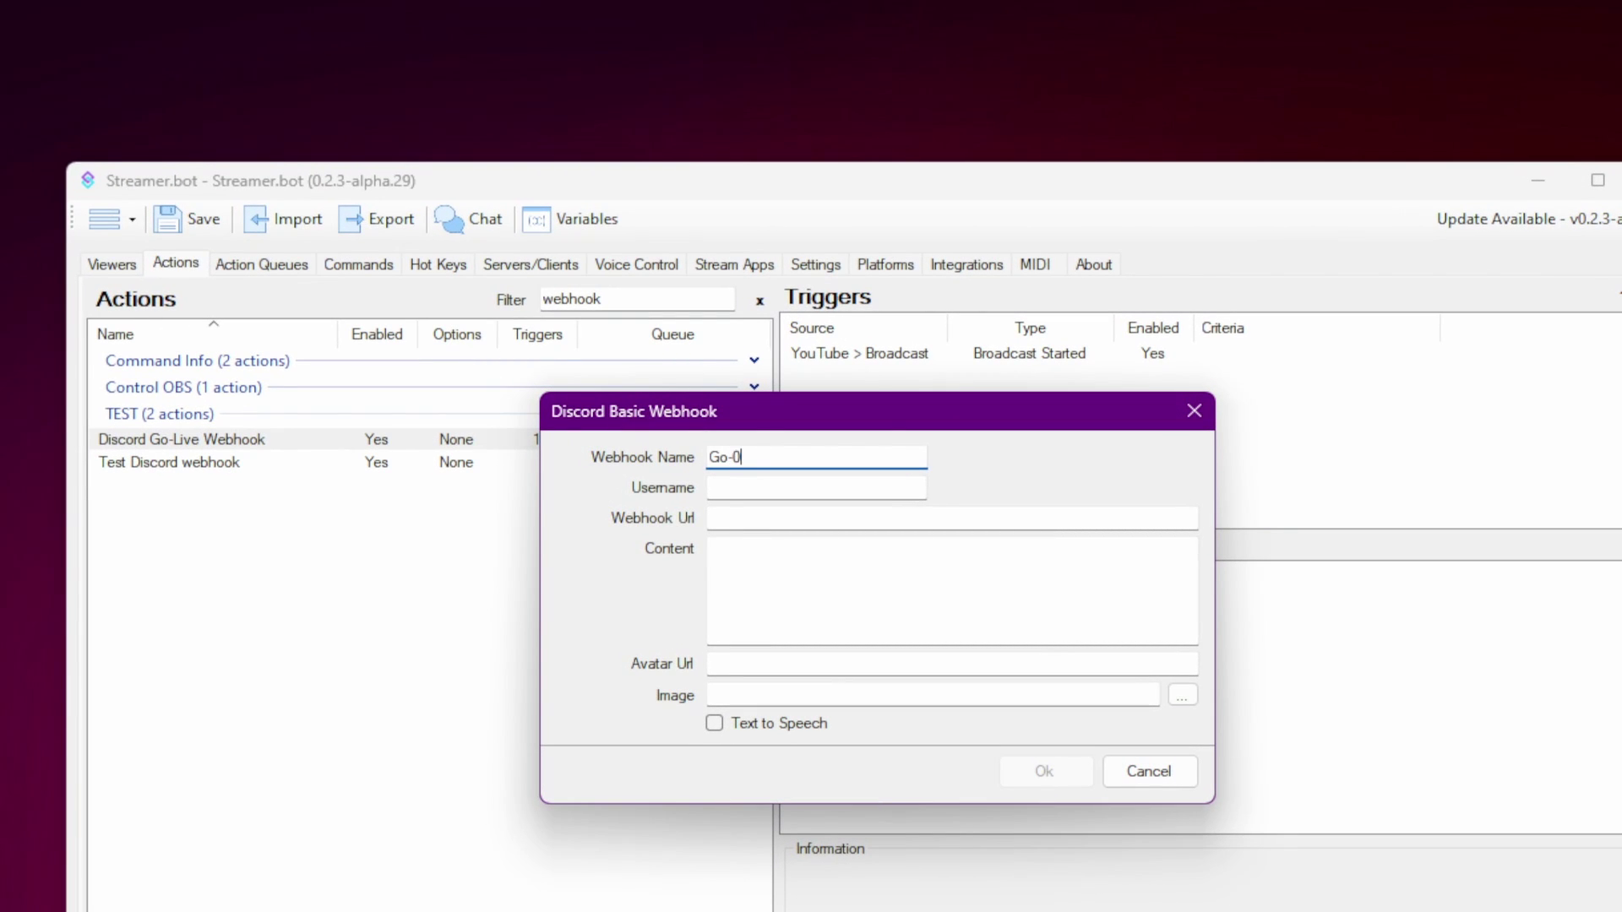
{"action": "key", "text": "BackSpace"}
{"action": "type", "text": "Live"}
{"action": "left_click", "coordinate": [816, 488]}
{"action": "type", "text": "Gastly"}
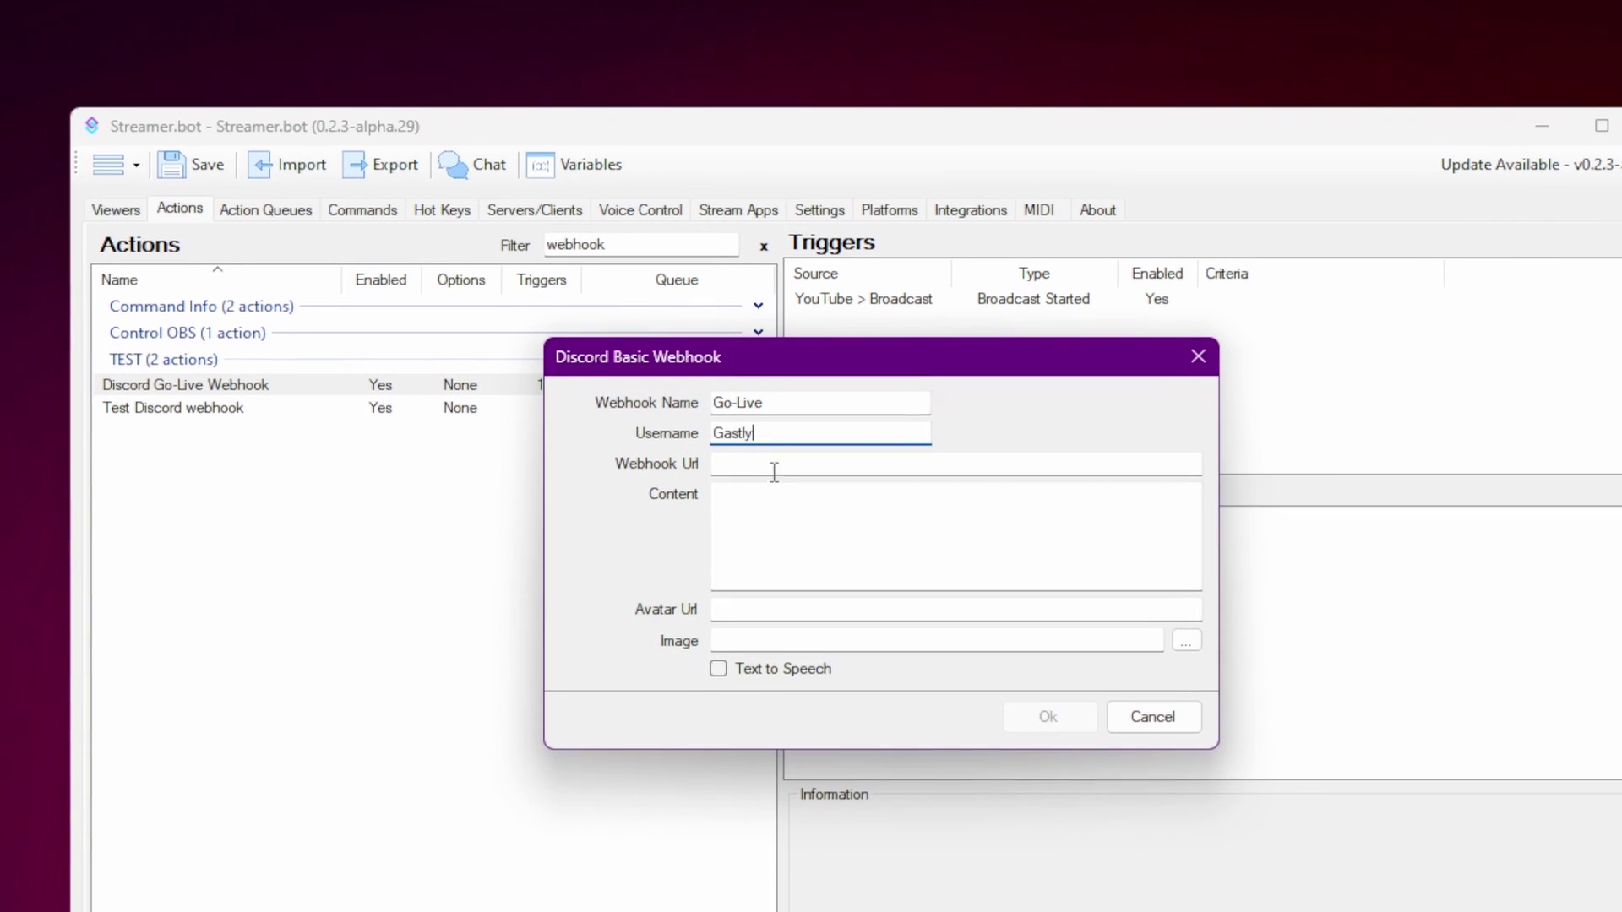
{"action": "left_click", "coordinate": [774, 518]}
{"action": "key", "text": "ctrl+v"}
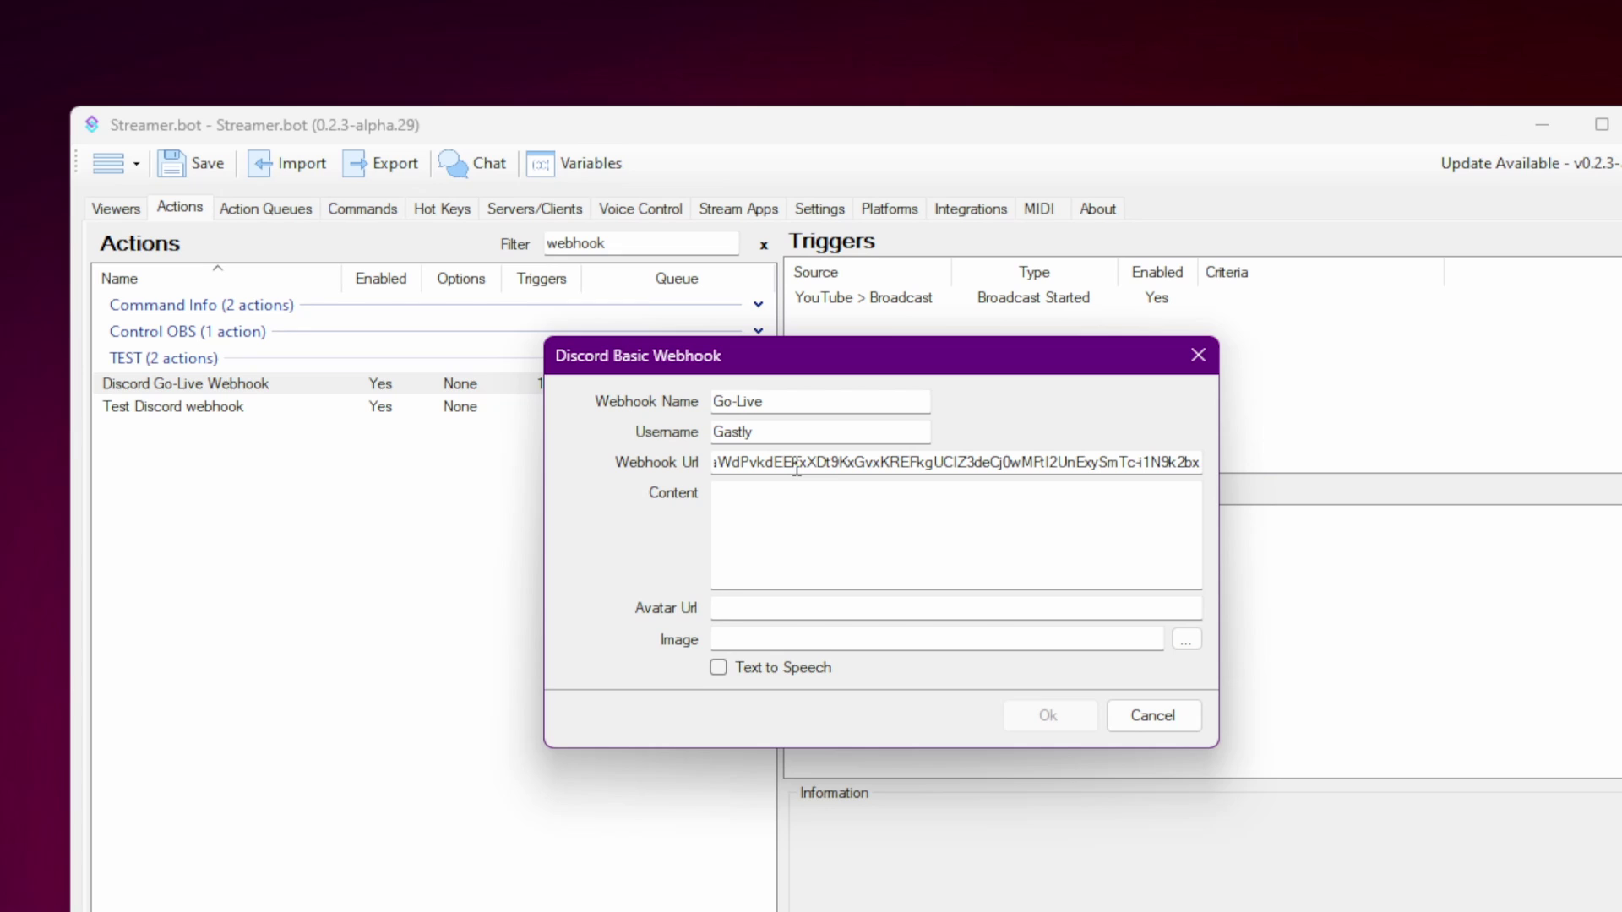
{"action": "left_click", "coordinate": [804, 497]}
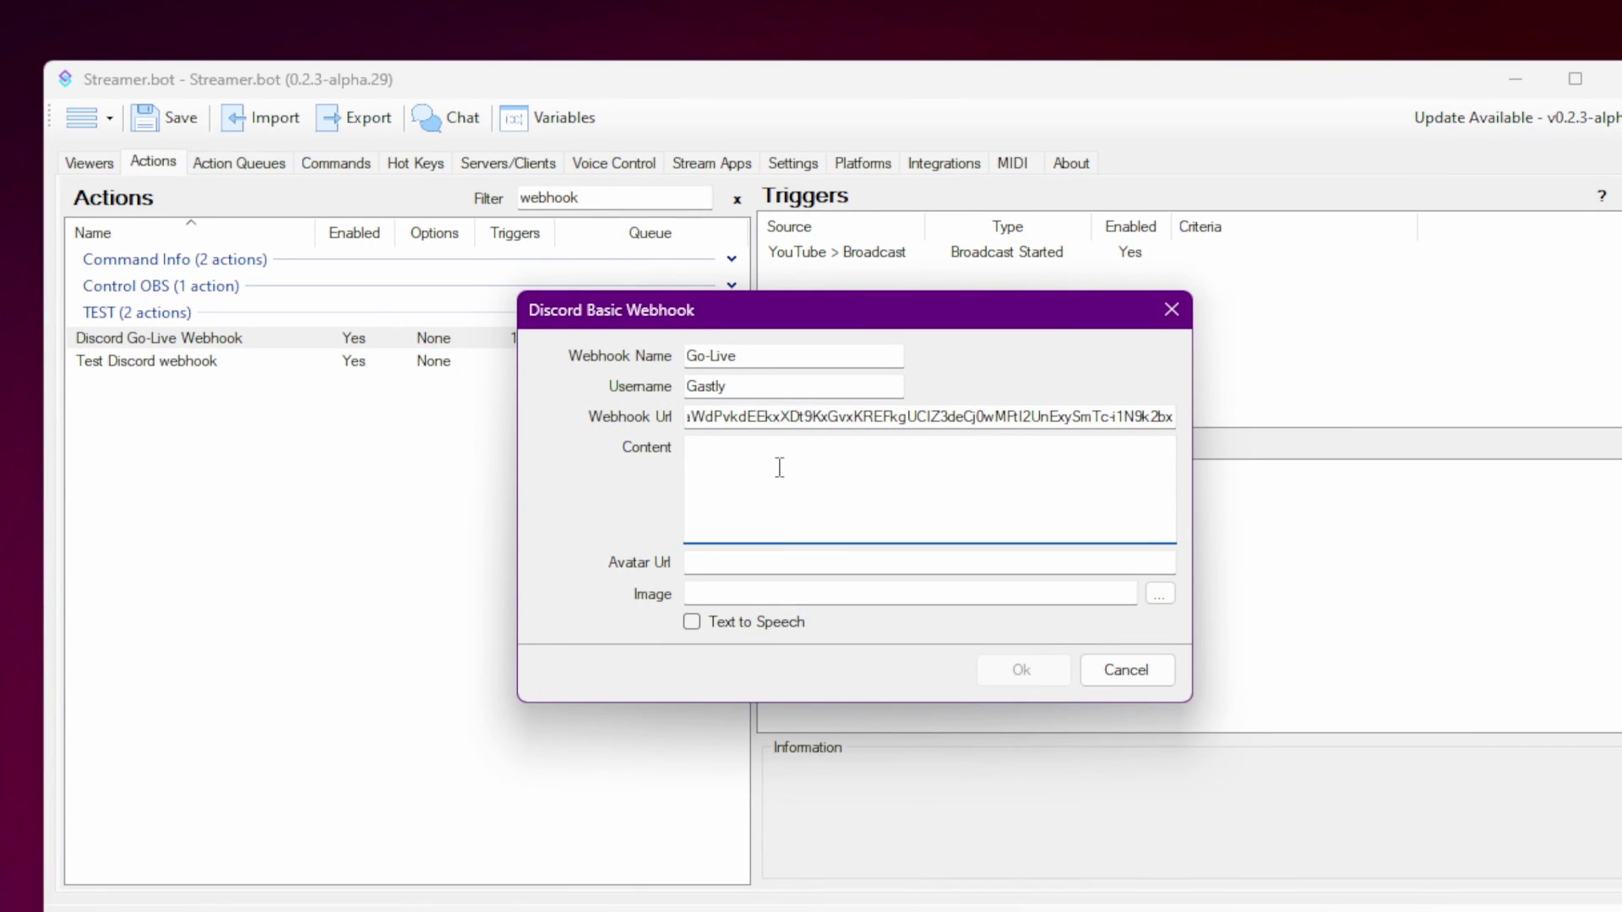
{"action": "type", "text": "We went LIVE"}
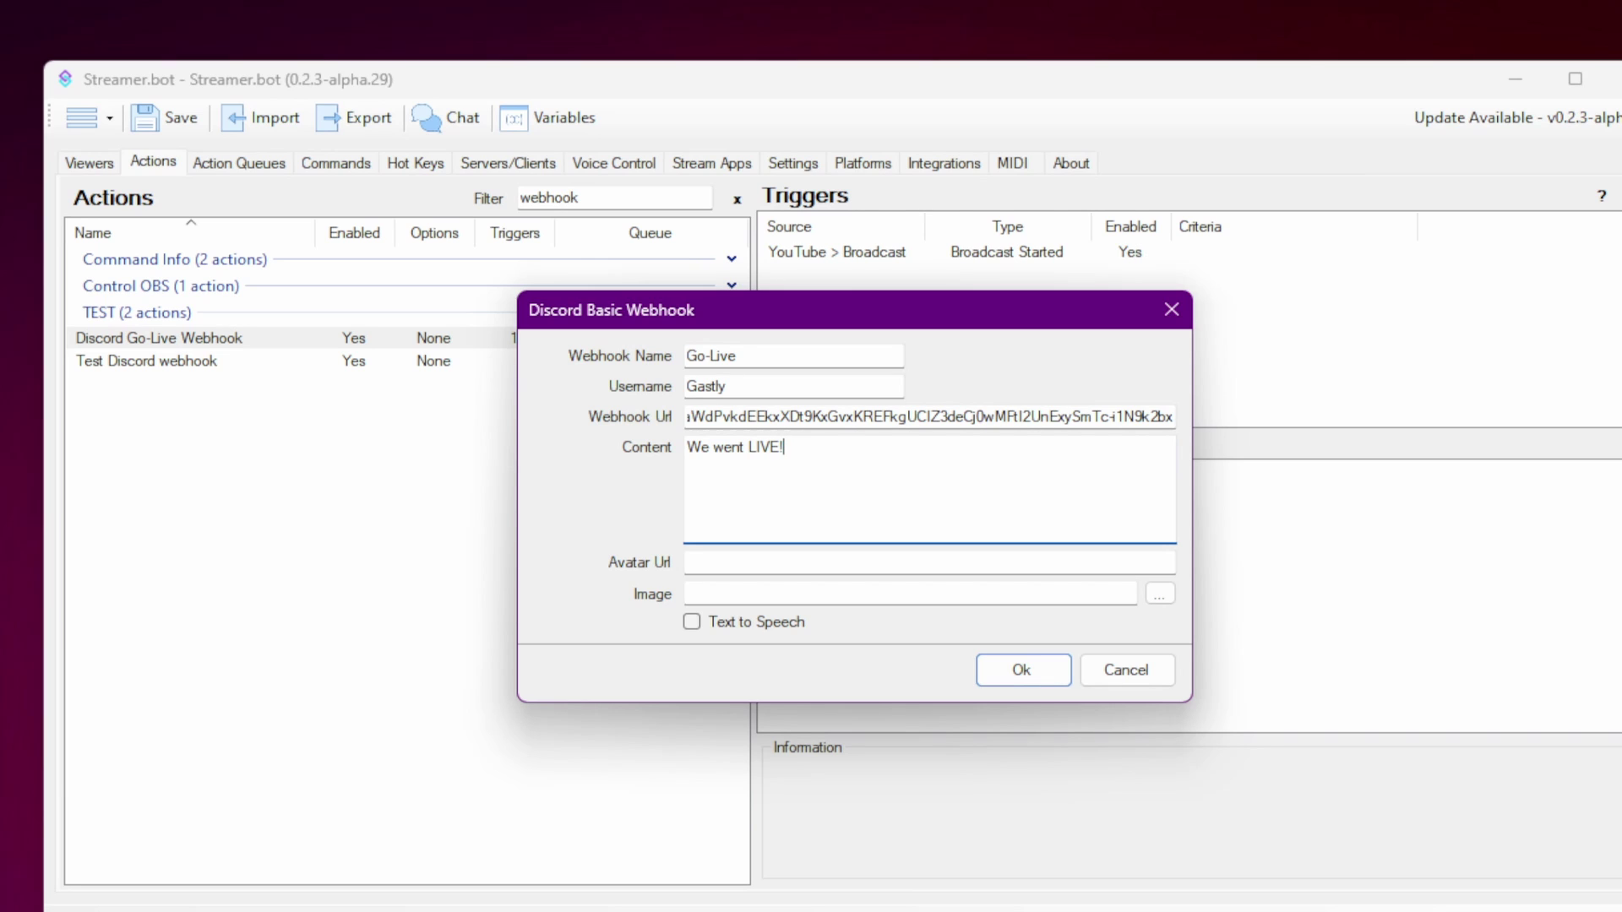
{"action": "type", "text": "! @everyone"}
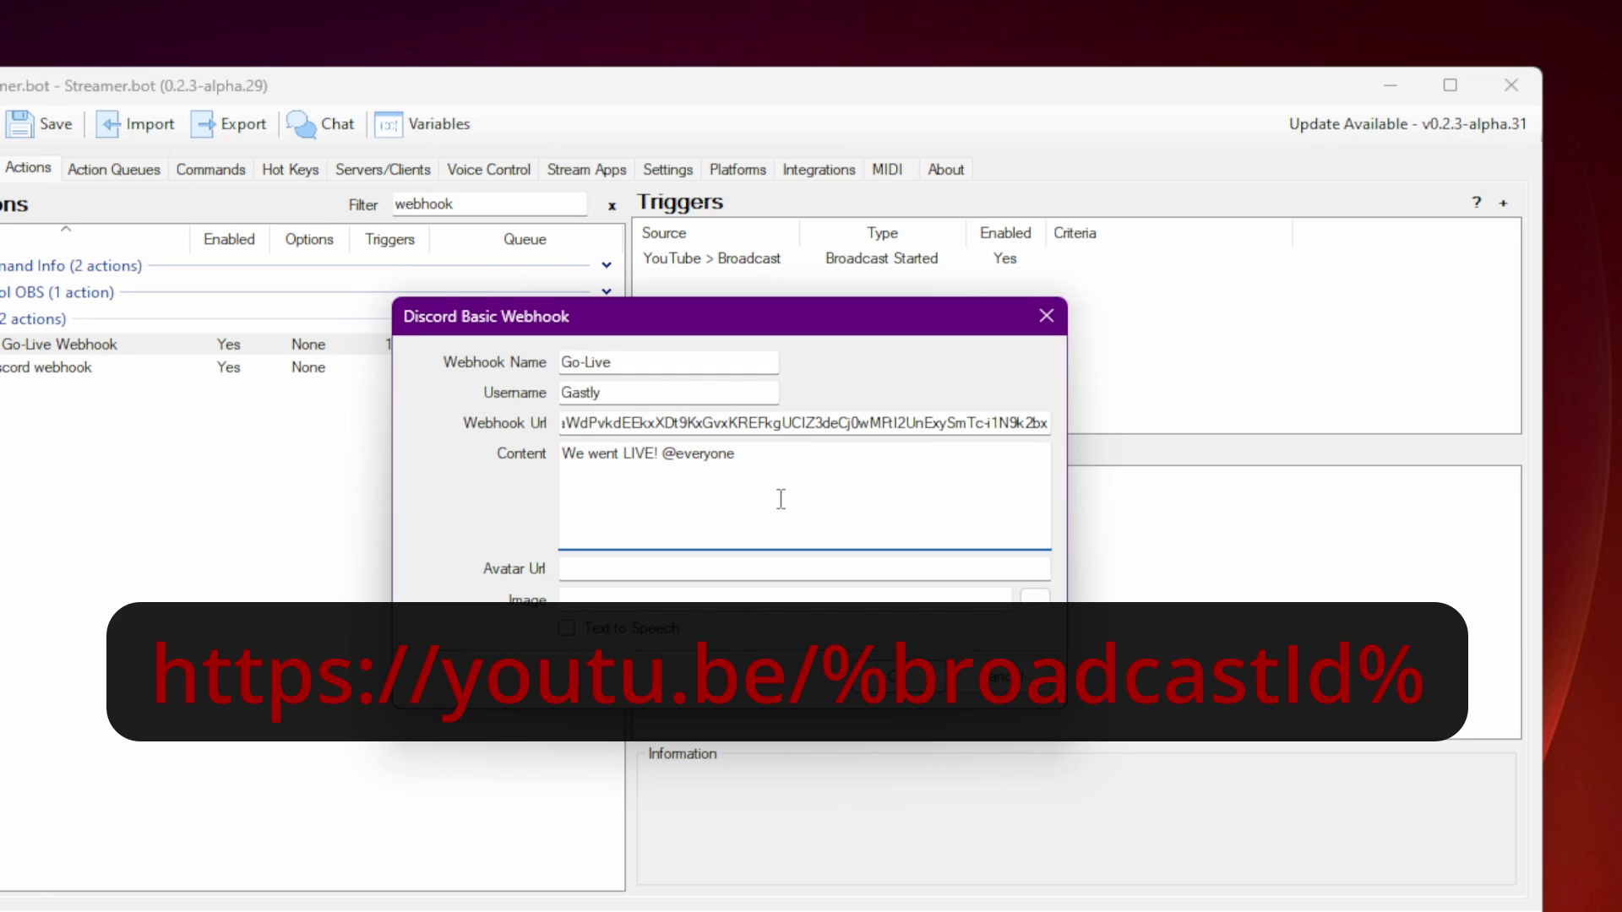
{"action": "type", "text": "https://youtu.be/%broadcastId%"}
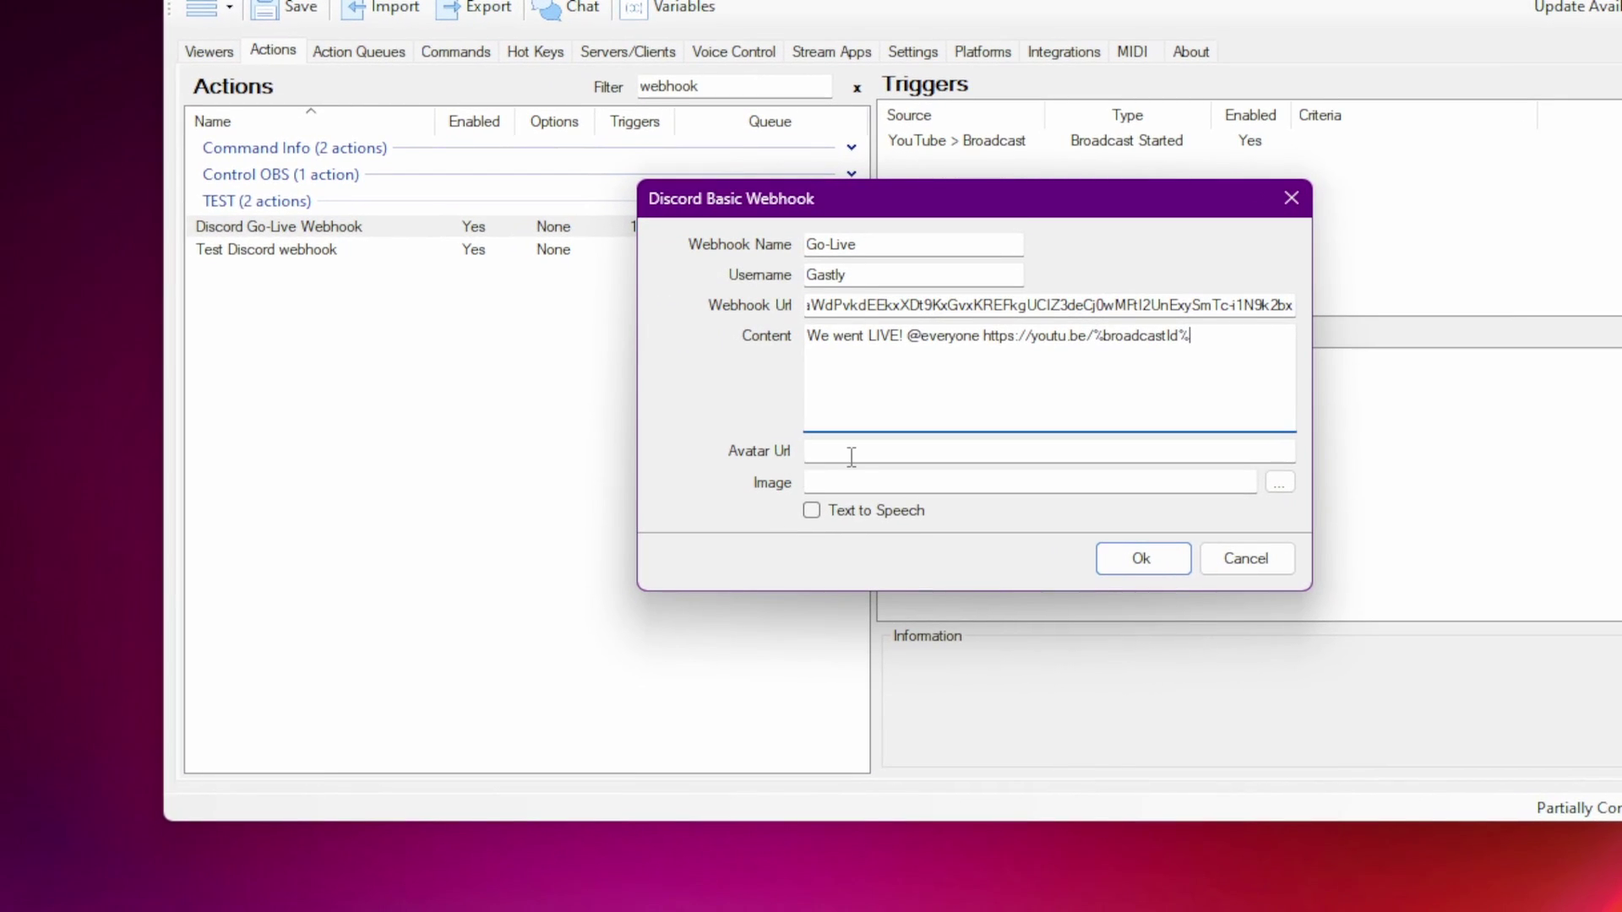
{"action": "left_click", "coordinate": [852, 456]}
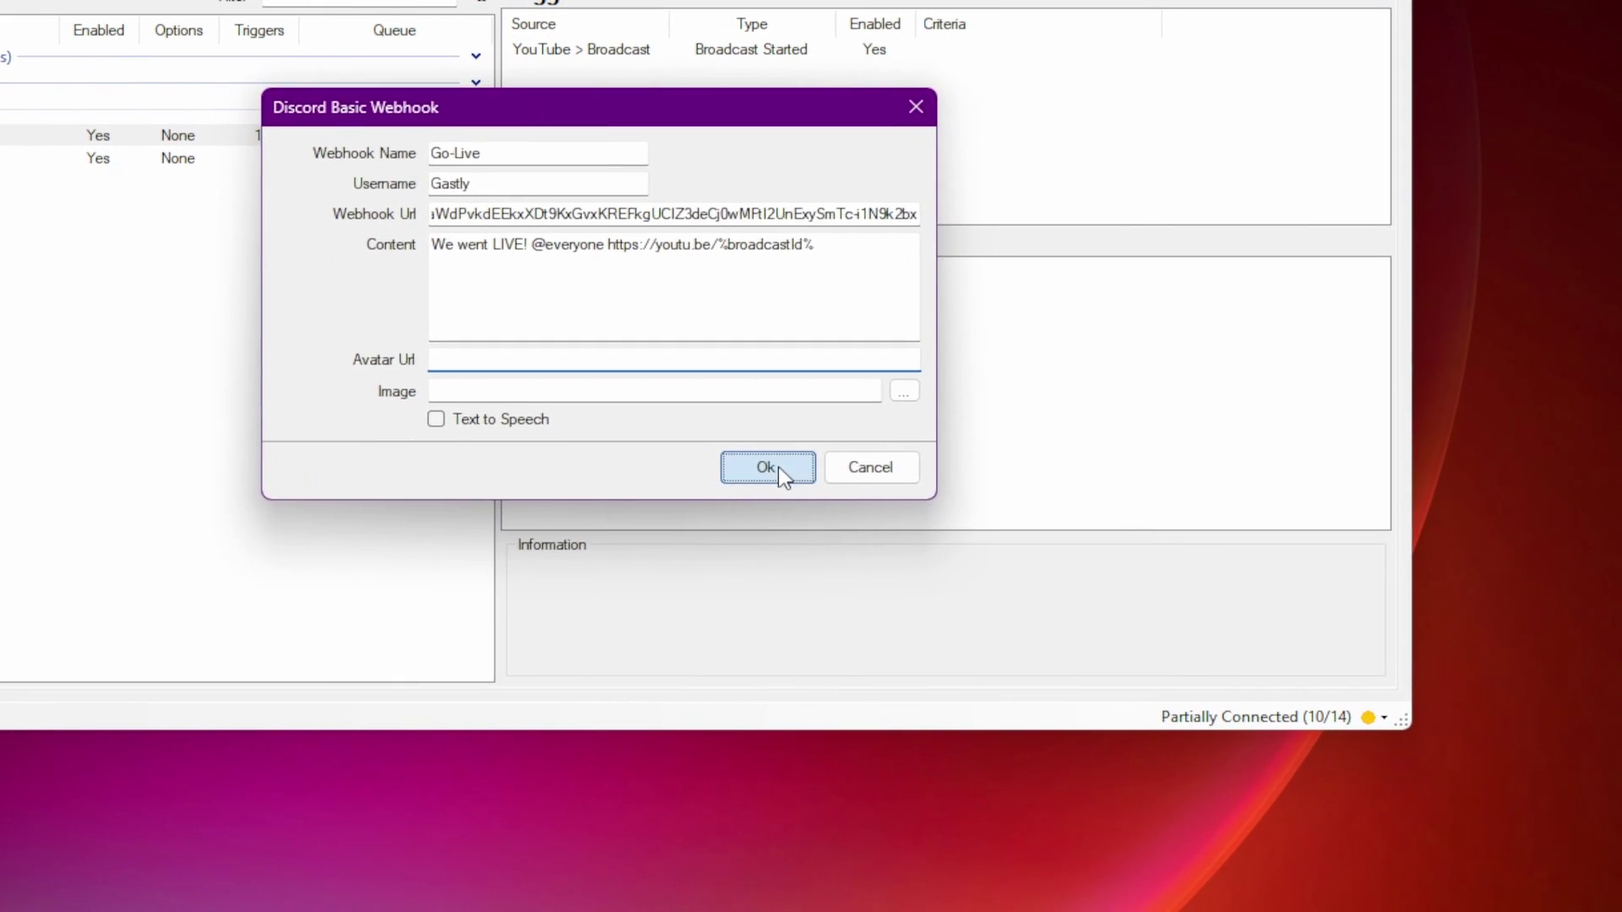
{"action": "left_click", "coordinate": [1021, 529]}
Test the YouTube Broadcast Started trigger, switch to Discord and close its server settings
{"action": "right_click", "coordinate": [782, 448]}
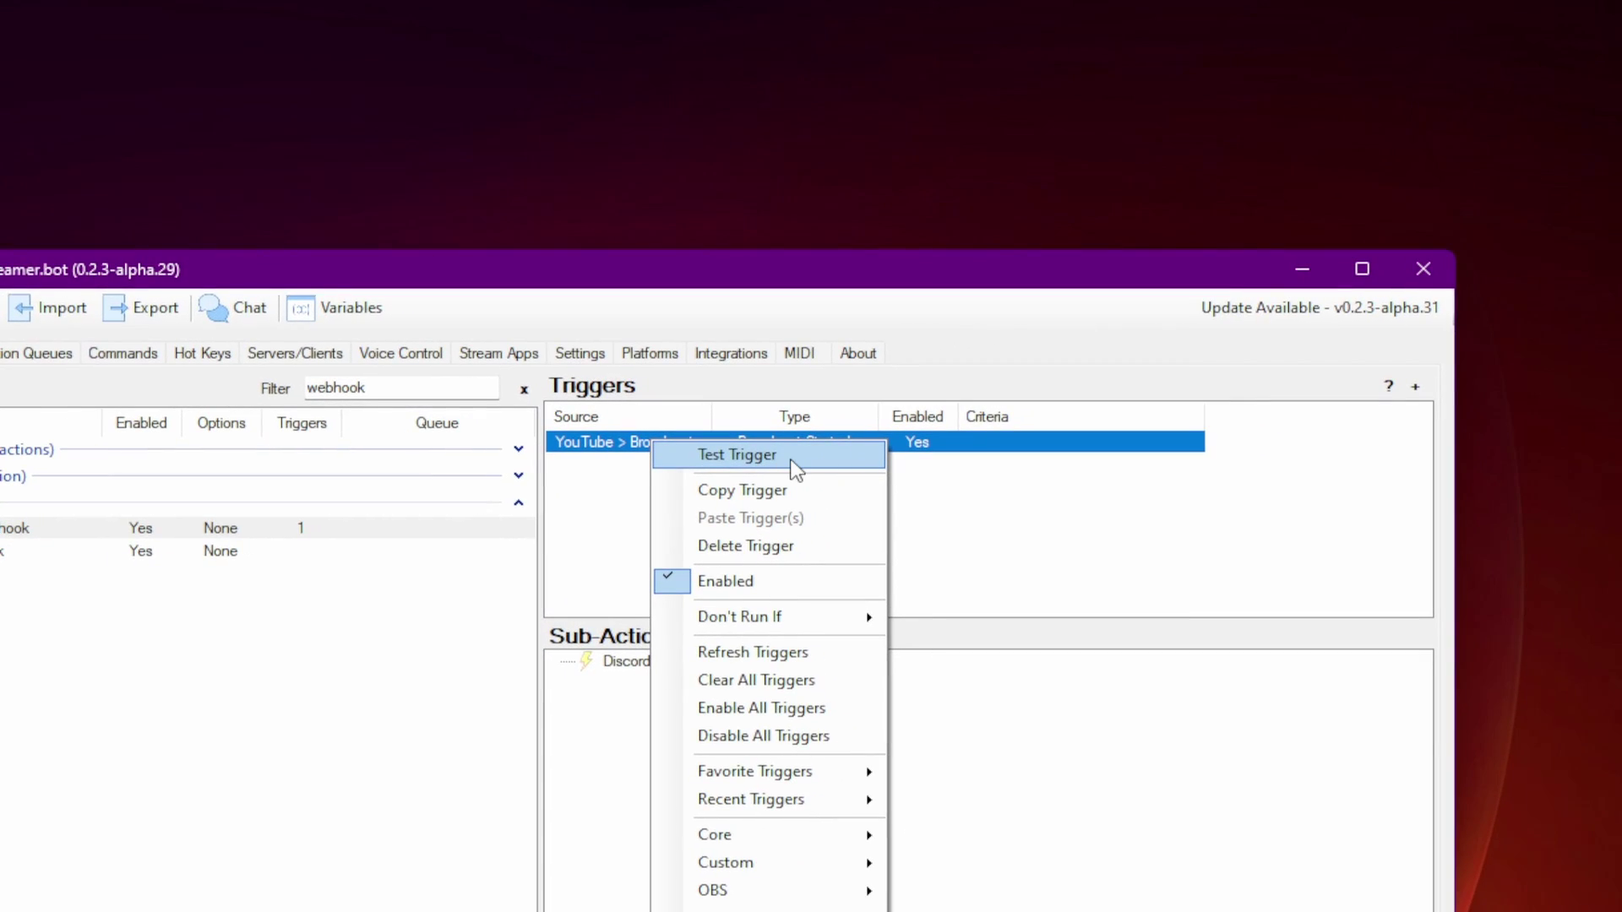
{"action": "left_click", "coordinate": [794, 467]}
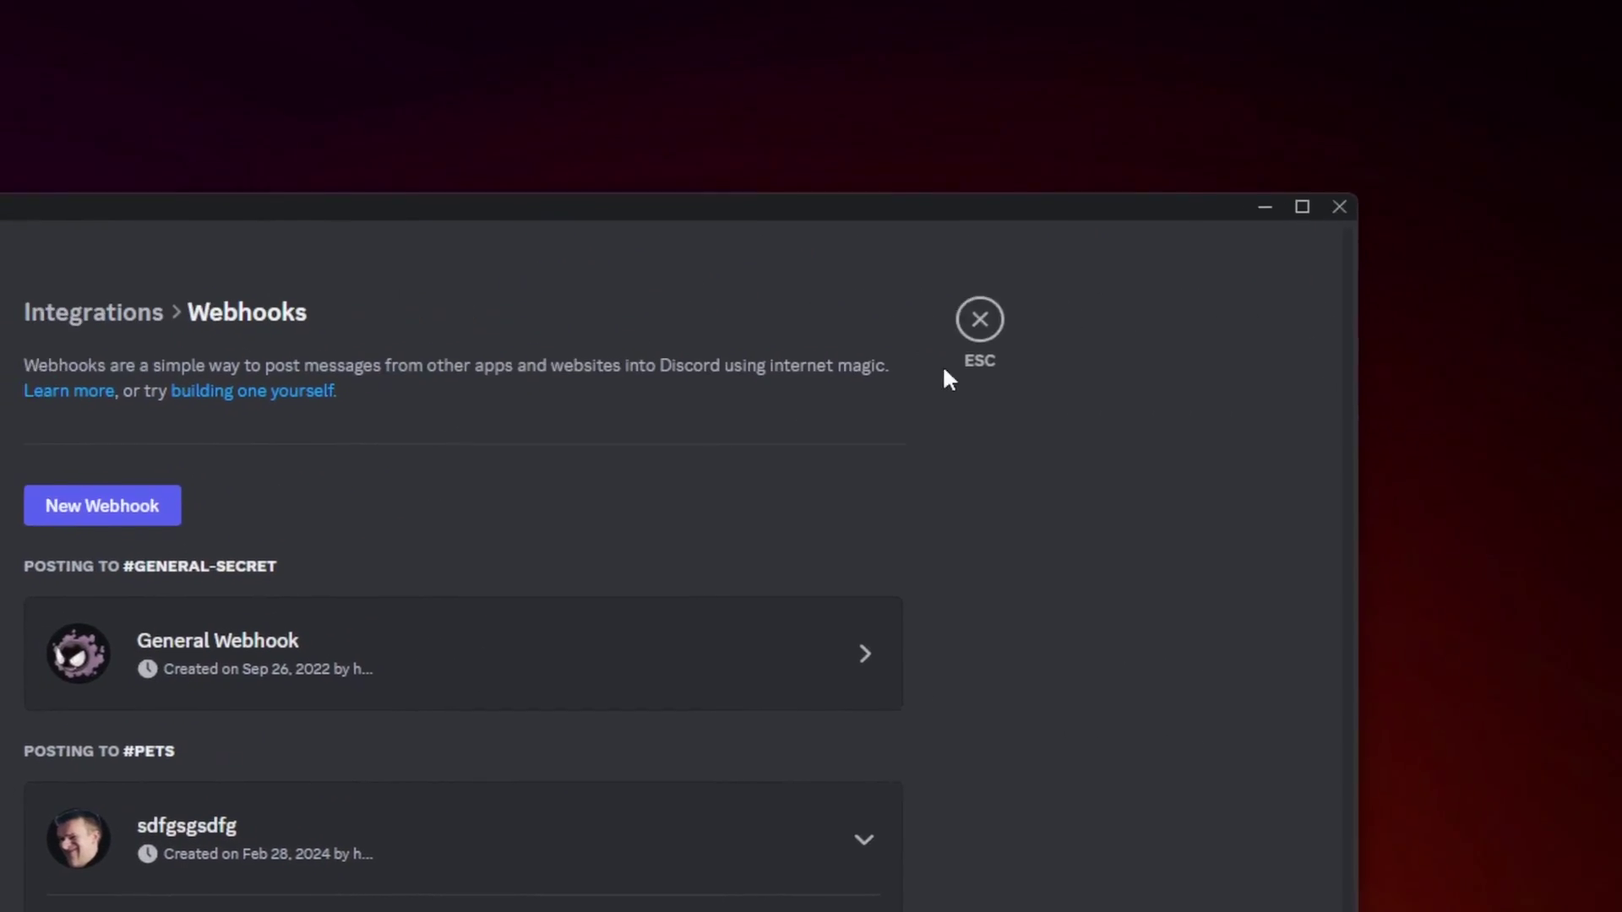
{"action": "left_click", "coordinate": [980, 329]}
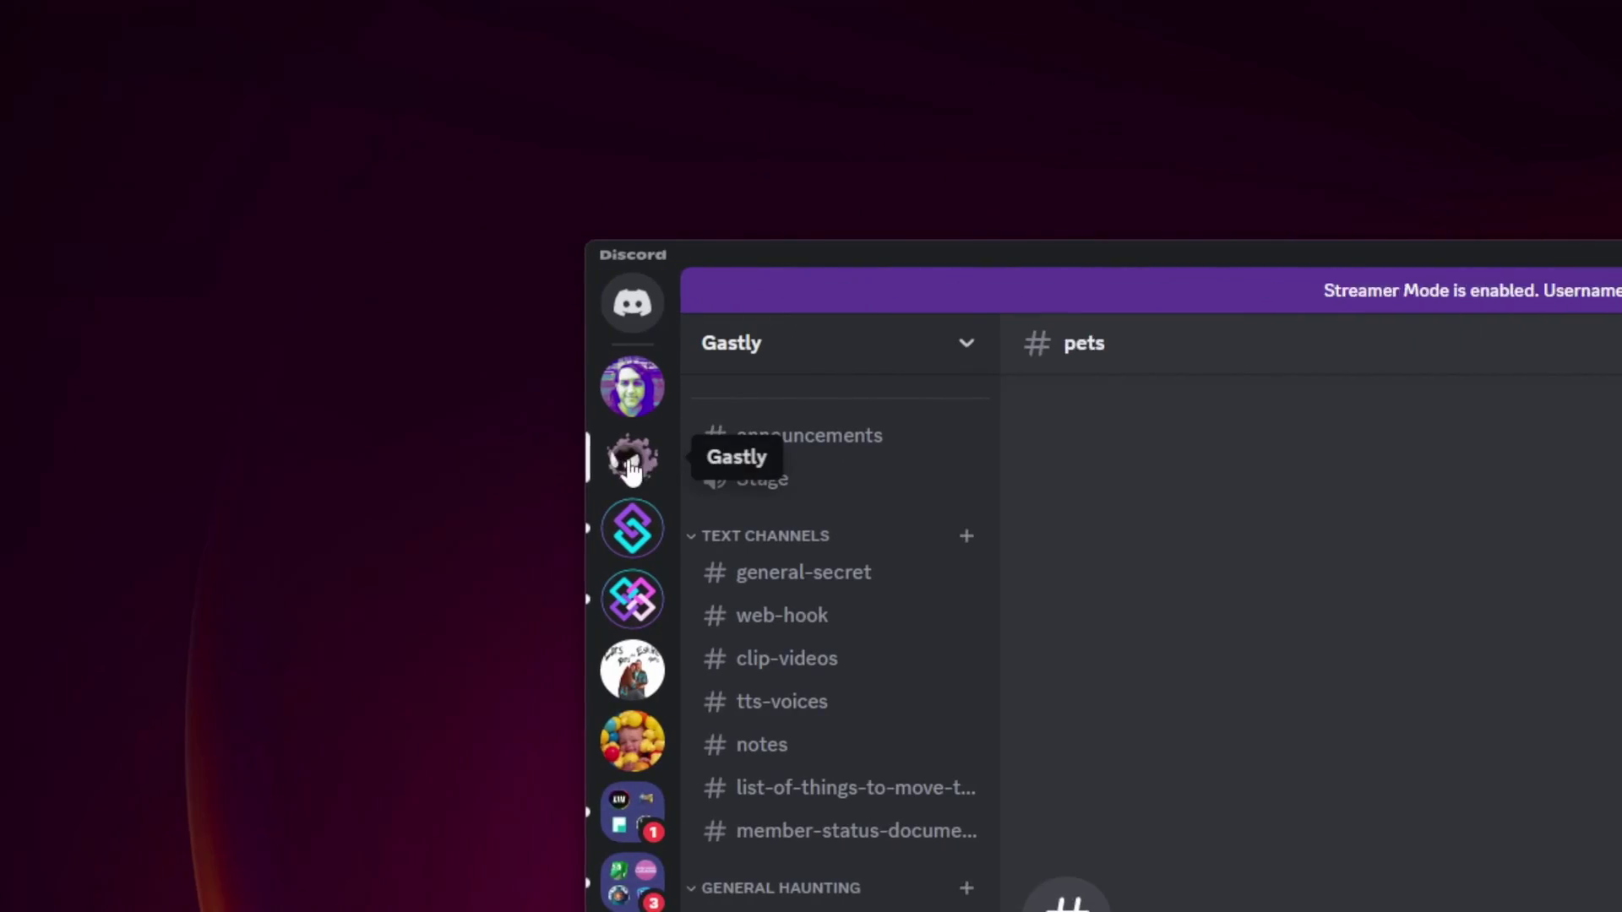